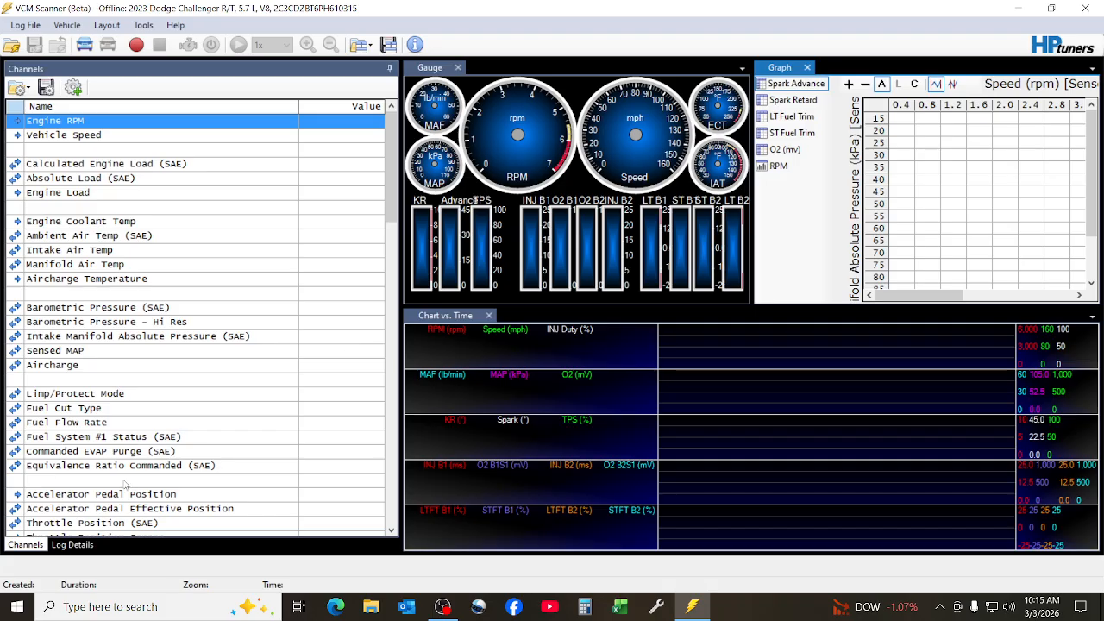
- Load the SAE default channel configuration and look through its channel list
click(19, 90)
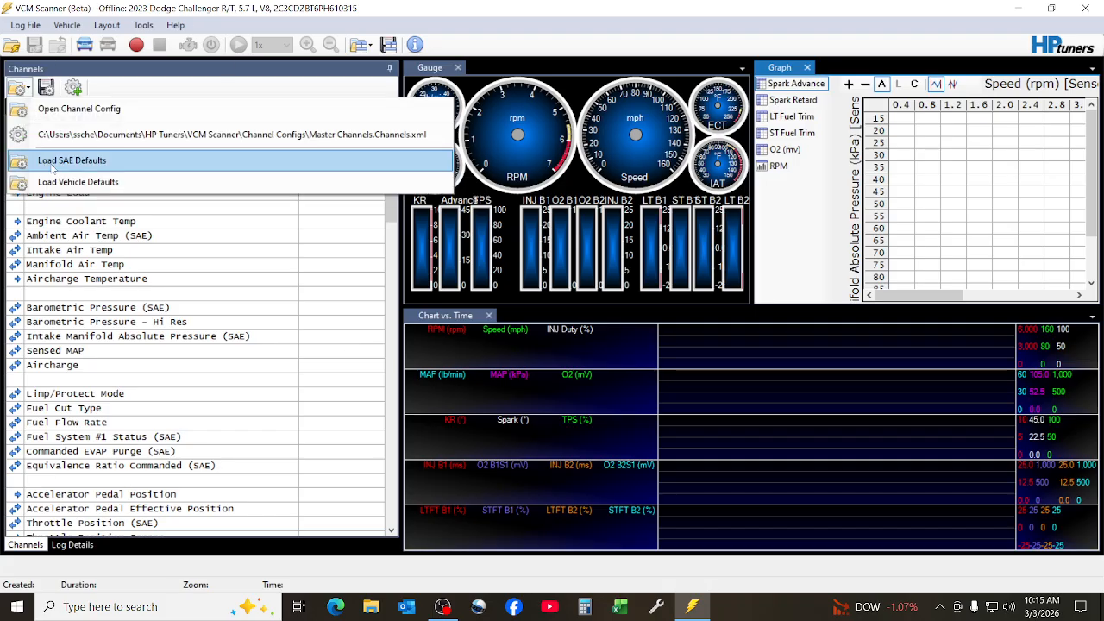
click(54, 164)
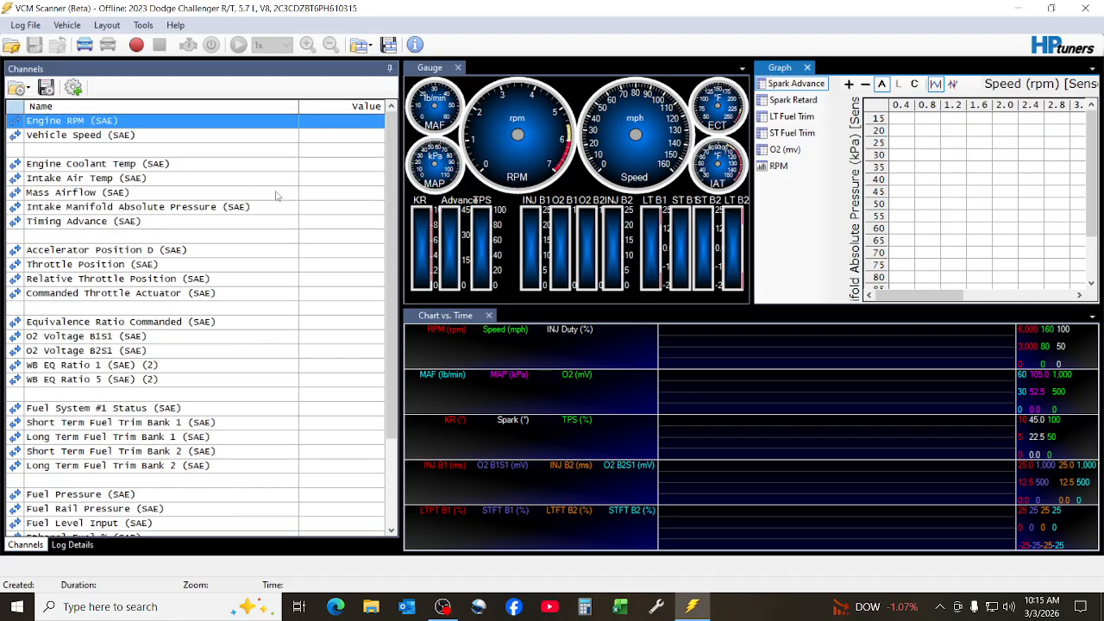
scroll(274, 197, down, 3)
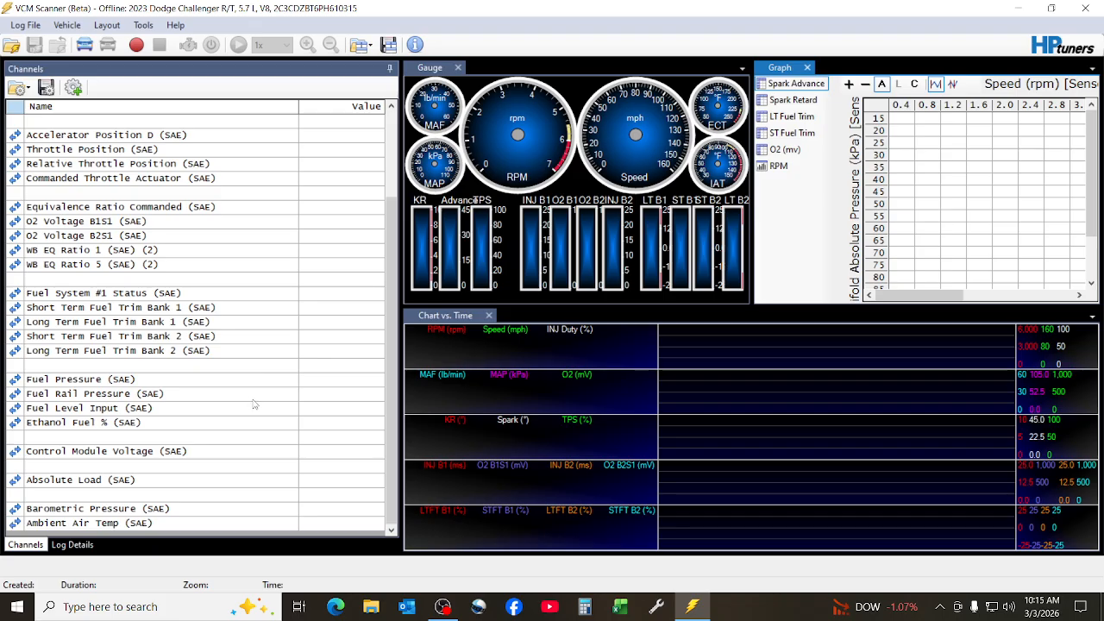
scroll(243, 450, up, 2)
scroll(243, 450, down, 2)
scroll(263, 350, up, 3)
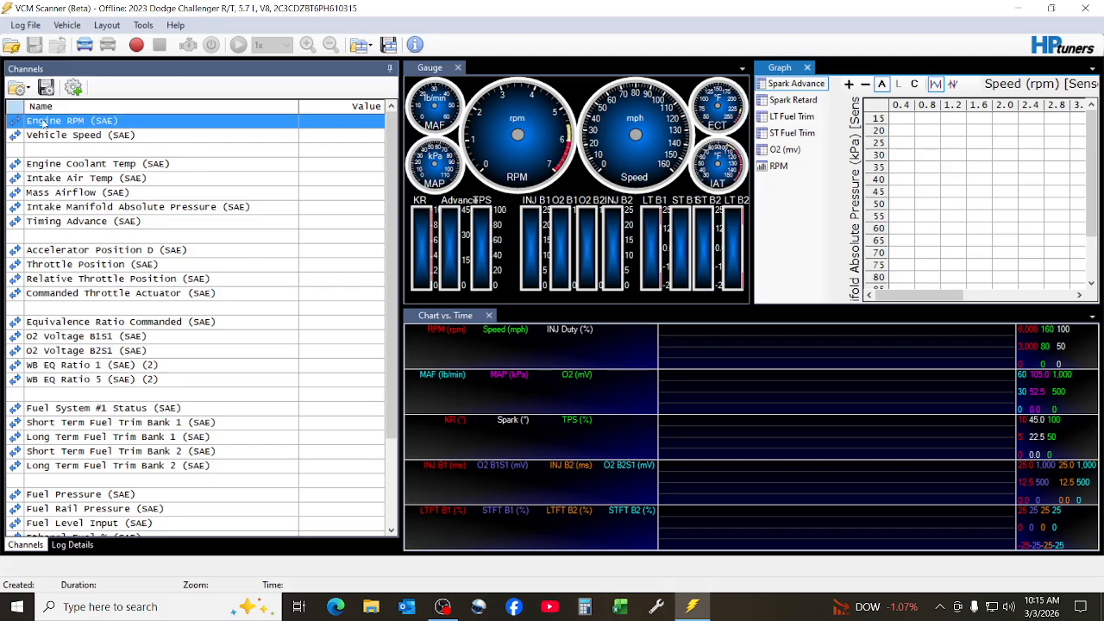
- Load the vehicle default channel configuration and review its channels
click(19, 88)
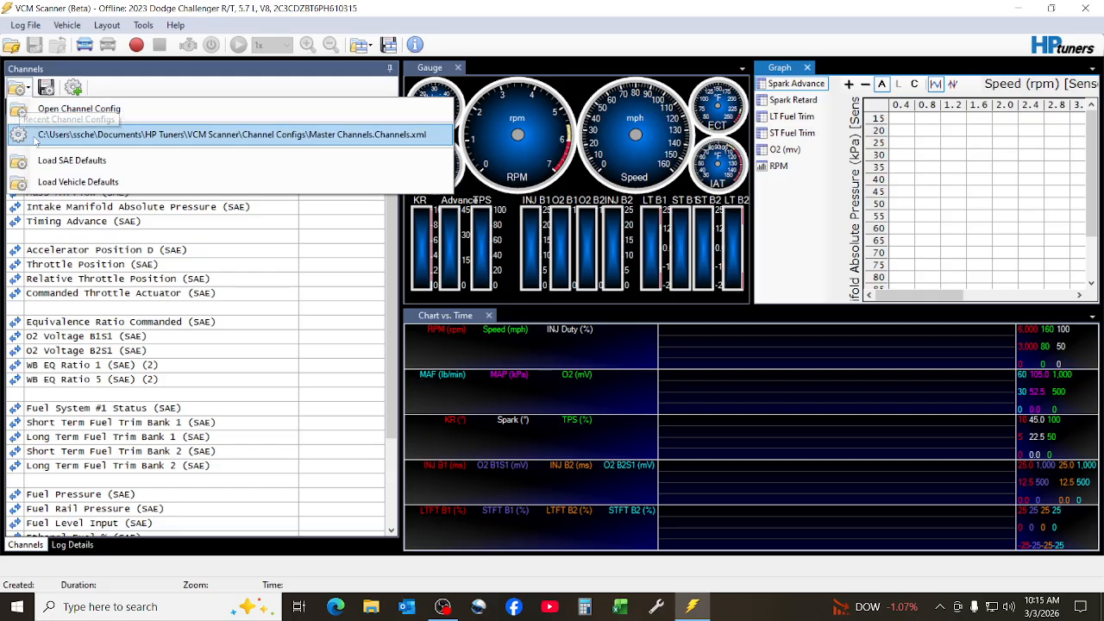
click(46, 184)
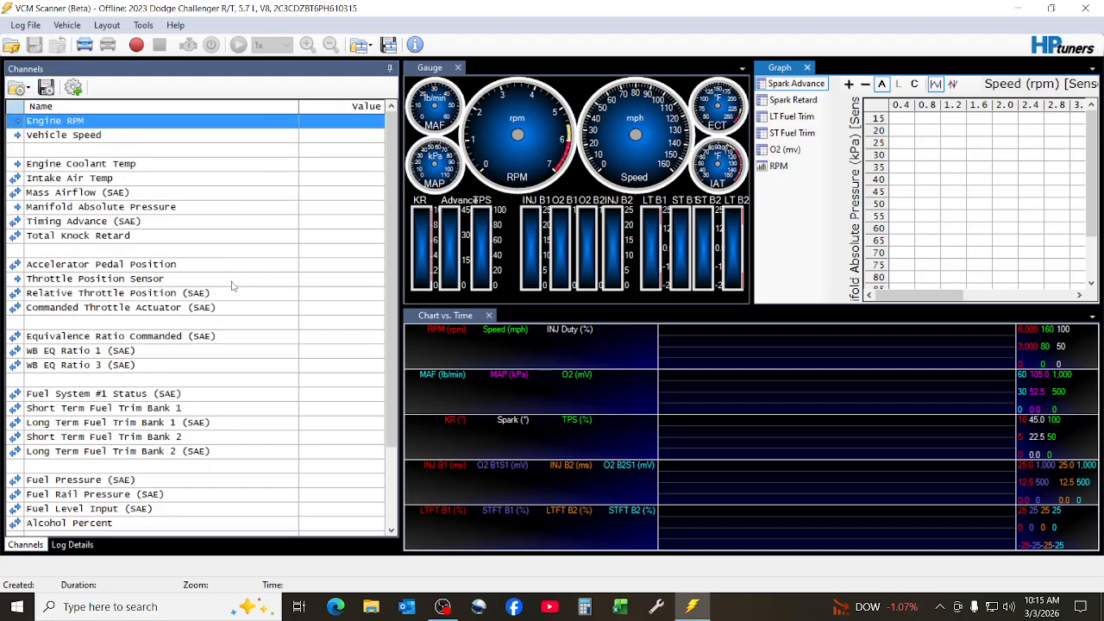
scroll(231, 285, down, 2)
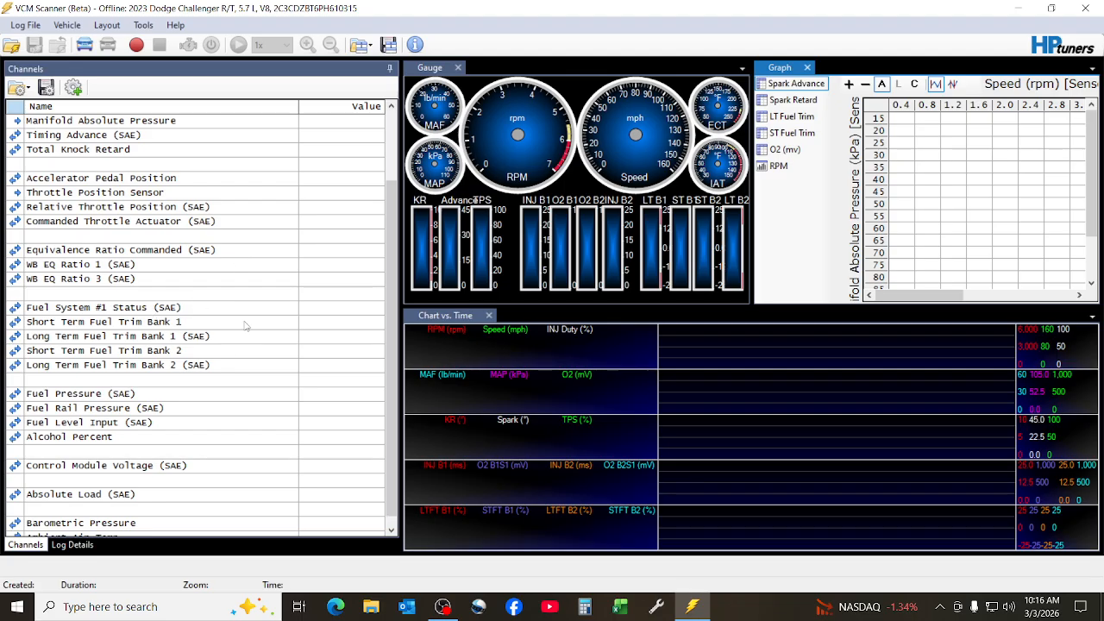
scroll(259, 323, up, 2)
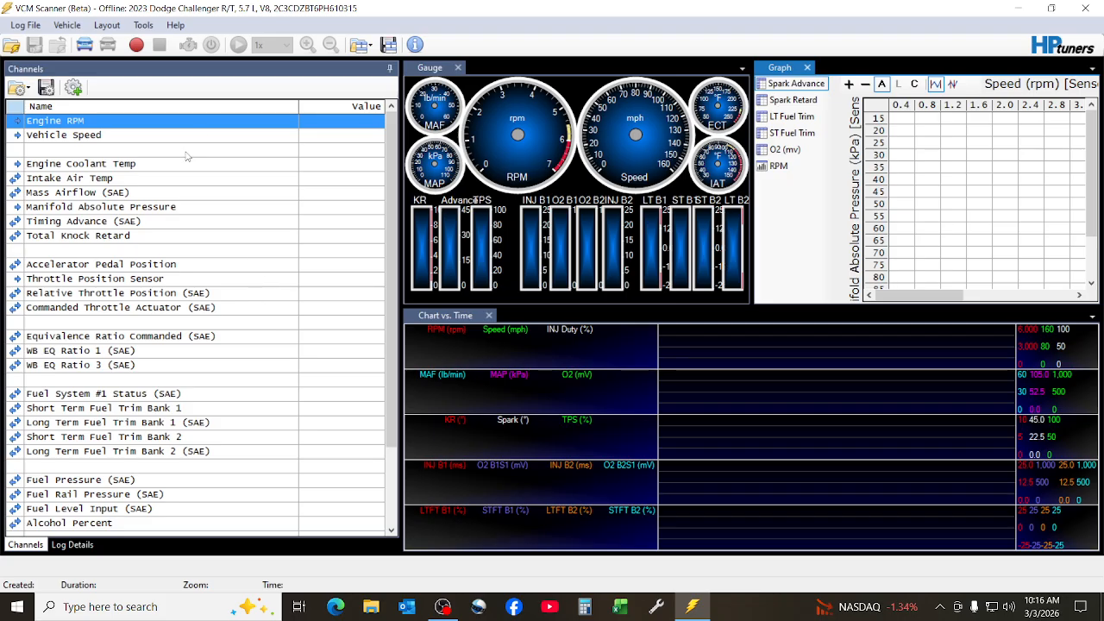
scroll(221, 213, down, 3)
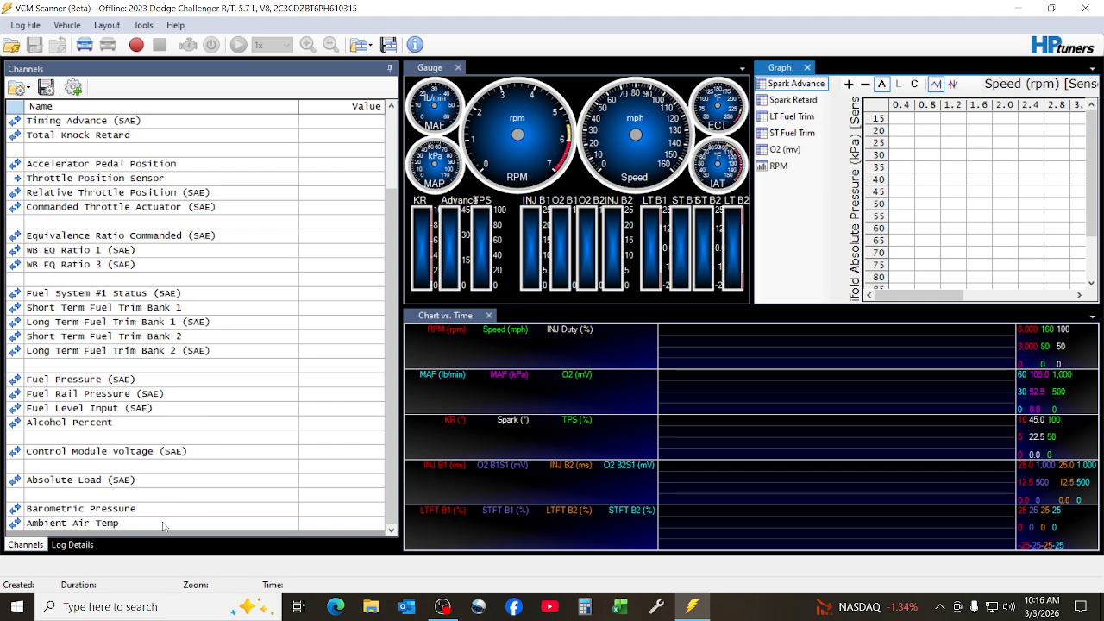
- Extend the channel list with a long run of empty rows below Ambient Air Temp by moving an empty row downward
click(163, 524)
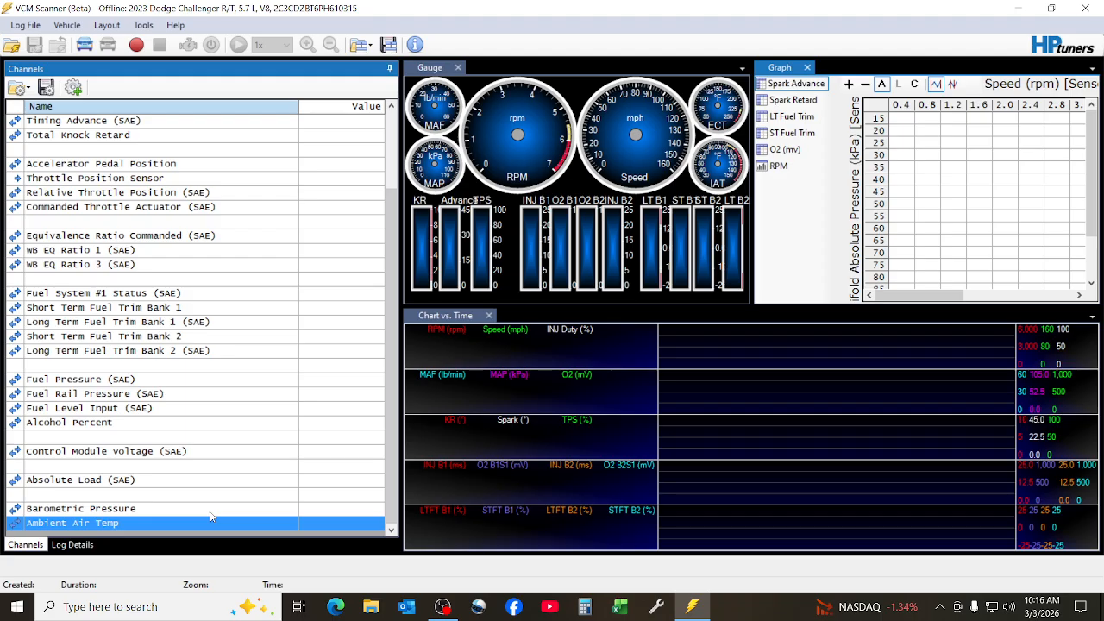
scroll(210, 516, down, 1)
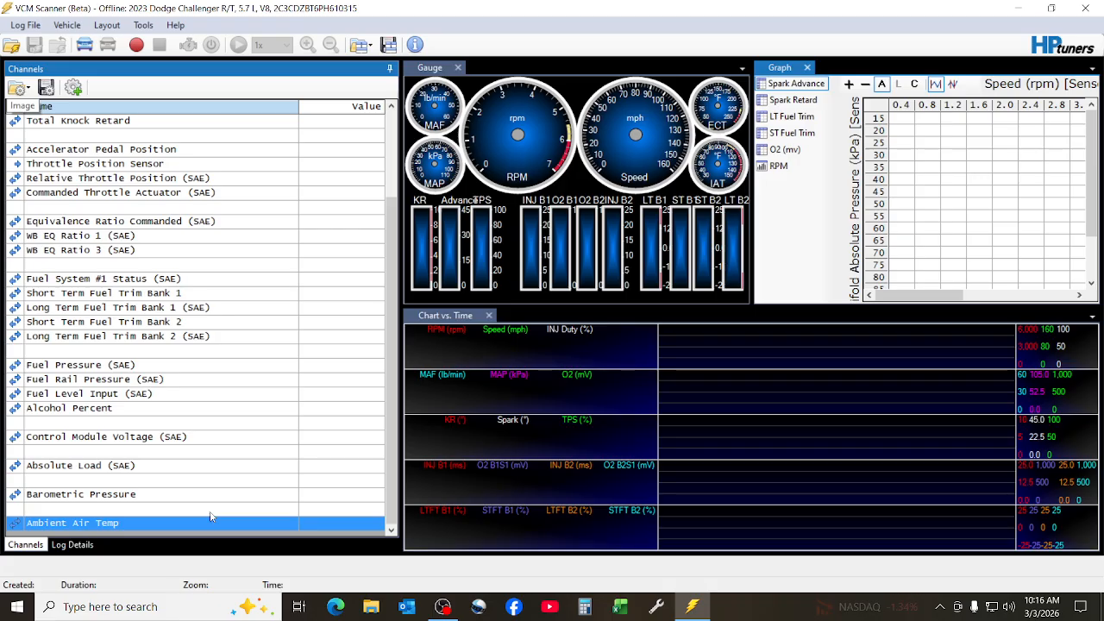
click(211, 511)
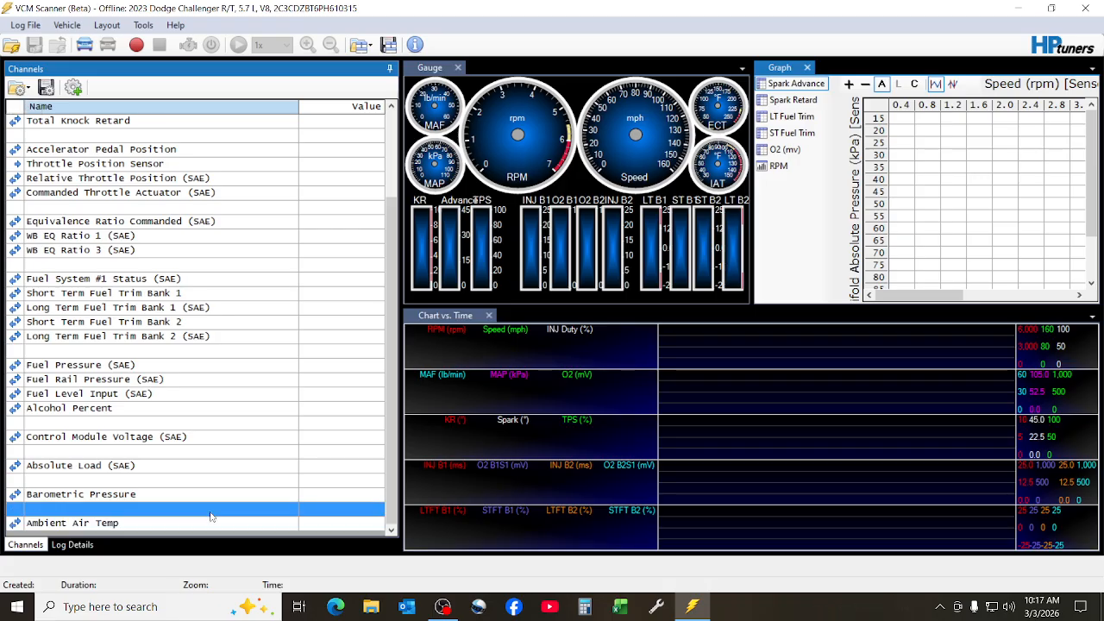
key(ctrl+Down)
key(ctrl+Down)
key(ctrl+Down)
key(ctrl+Down)
key(ctrl+Down)
key(ctrl+Down)
key(ctrl+Down)
key(ctrl+Down)
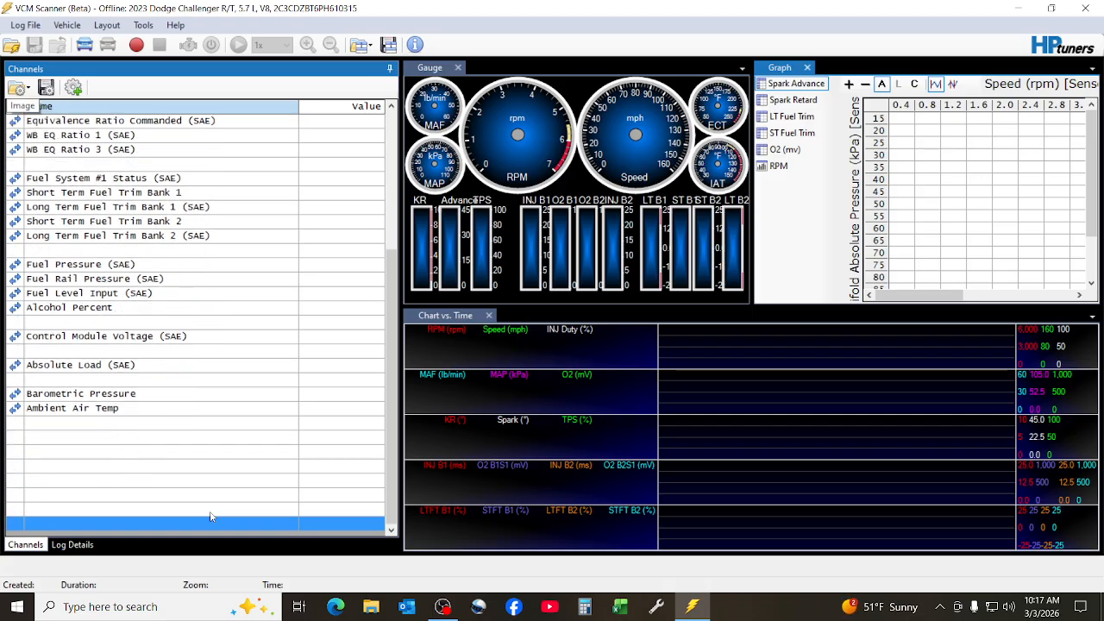
key(ctrl+Down)
key(ctrl+Down)
key(ctrl+Down)
key(ctrl+Down)
key(ctrl+Down)
key(ctrl+Down)
key(ctrl+Down)
key(ctrl+Down)
key(ctrl+Down)
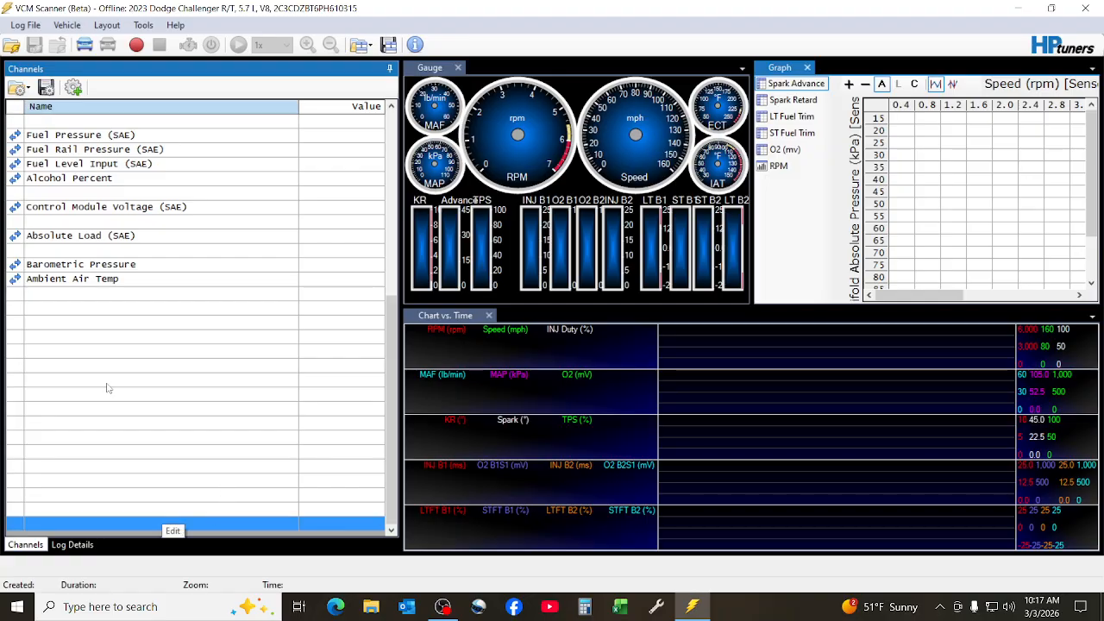
- Move six of the empty rows up the channel list so they sit directly below Engine RPM
click(86, 308)
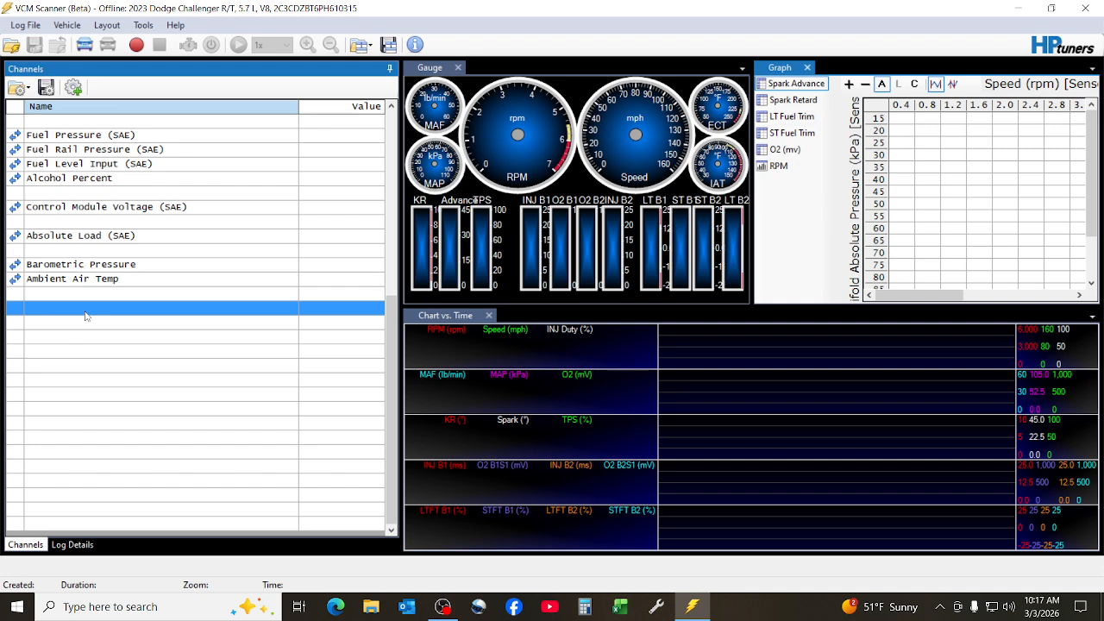
key(shift+Down)
key(shift+Down)
key(shift+Down)
key(shift+Down)
key(shift+Down)
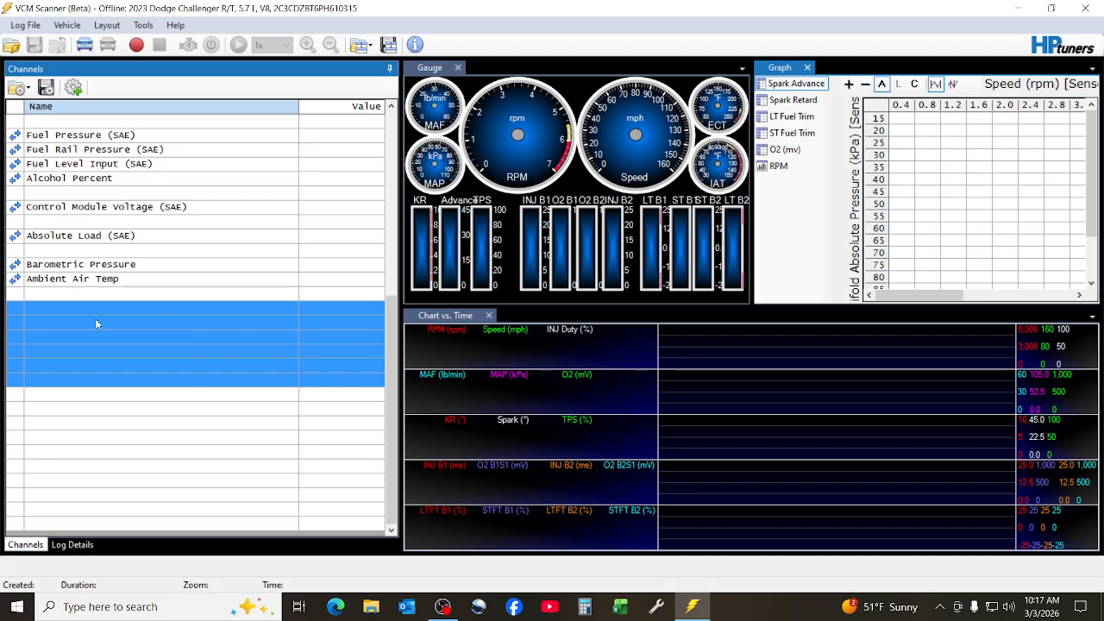
scroll(95, 318, up, 7)
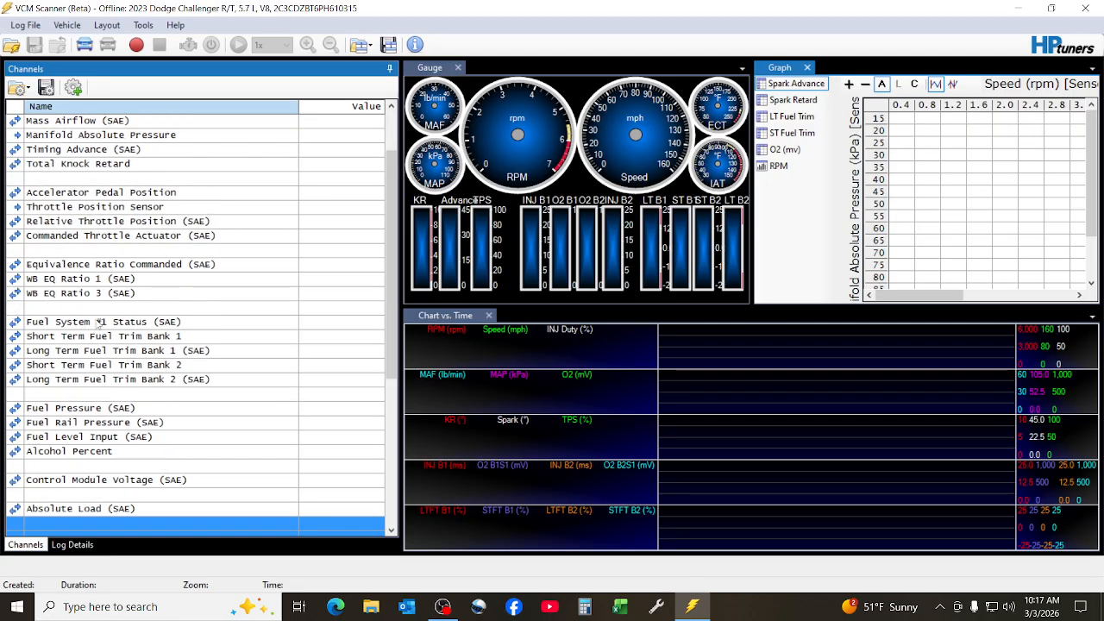
scroll(97, 322, up, 2)
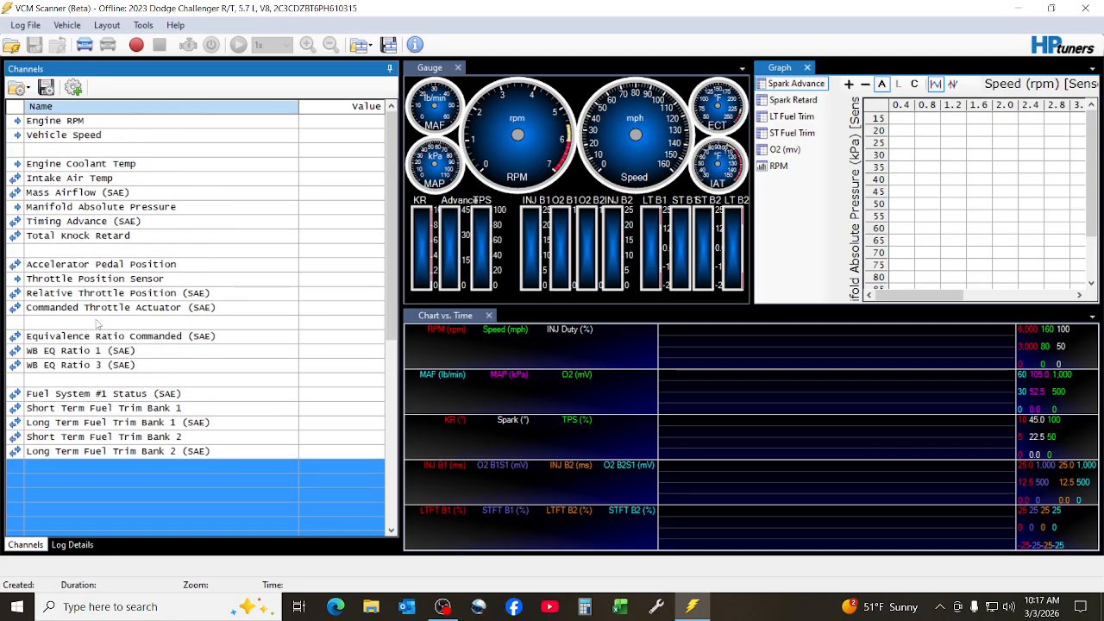
key(ctrl+Up)
key(ctrl+Up)
key(ctrl+Up)
key(ctrl+Up)
key(ctrl+Up)
key(ctrl+Up)
key(ctrl+Up)
key(ctrl+Up)
key(ctrl+Up)
key(ctrl+Up)
key(ctrl+Up)
key(ctrl+Up)
key(ctrl+Up)
key(ctrl+Up)
key(ctrl+Up)
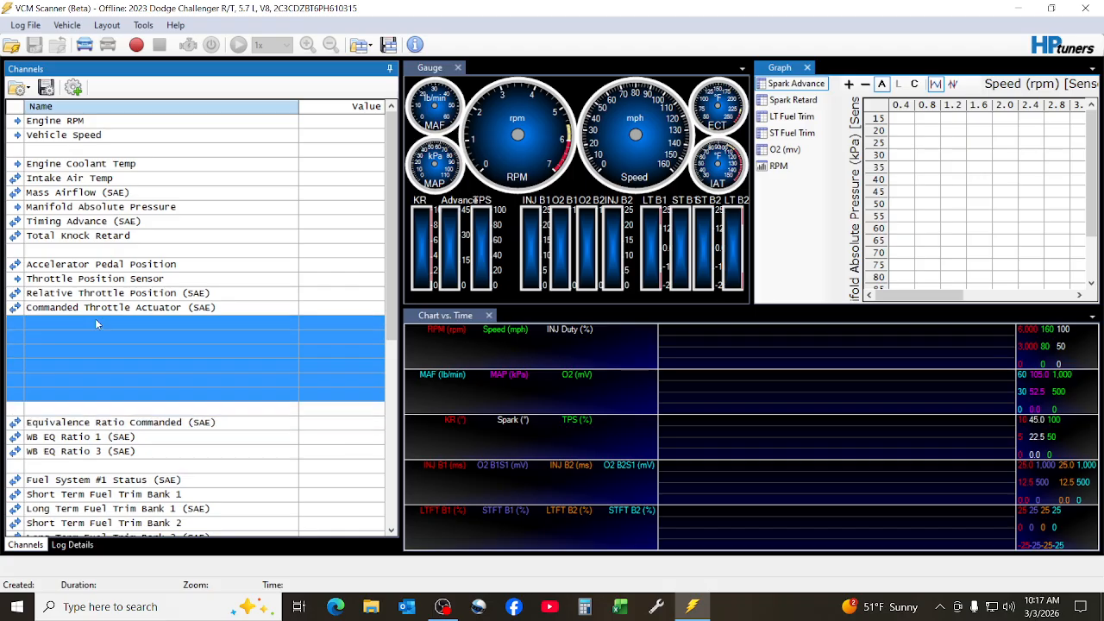
key(ctrl+Up)
key(ctrl+Up)
key(ctrl+Up)
key(ctrl+Up)
key(ctrl+Up)
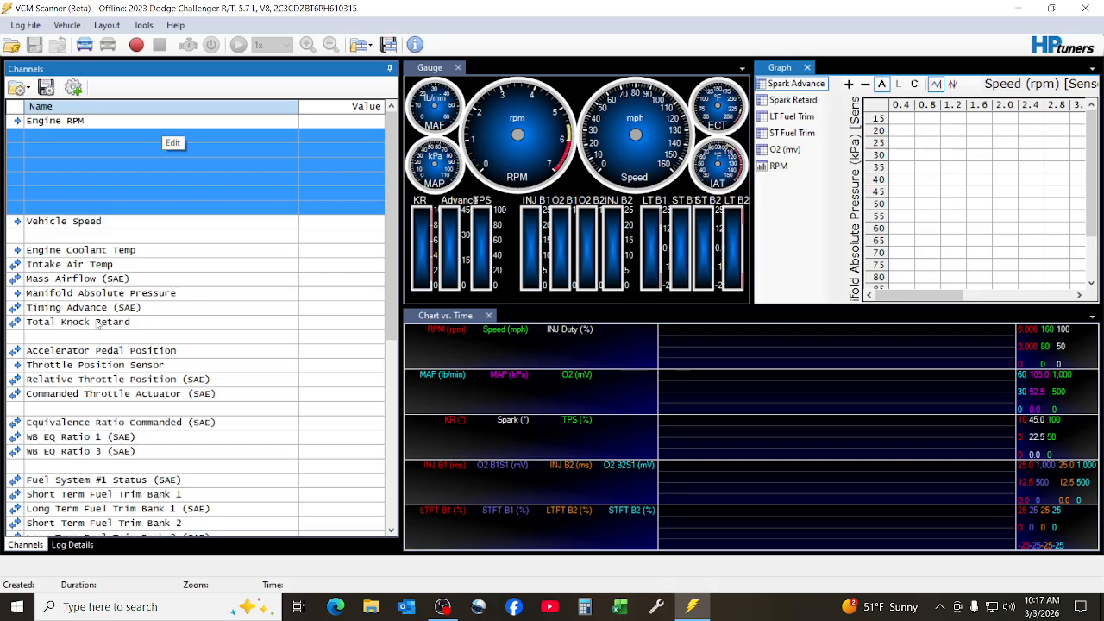
- Open the Channel Selector for the first empty row below Engine RPM and filter the channels by "RPM"
click(119, 135)
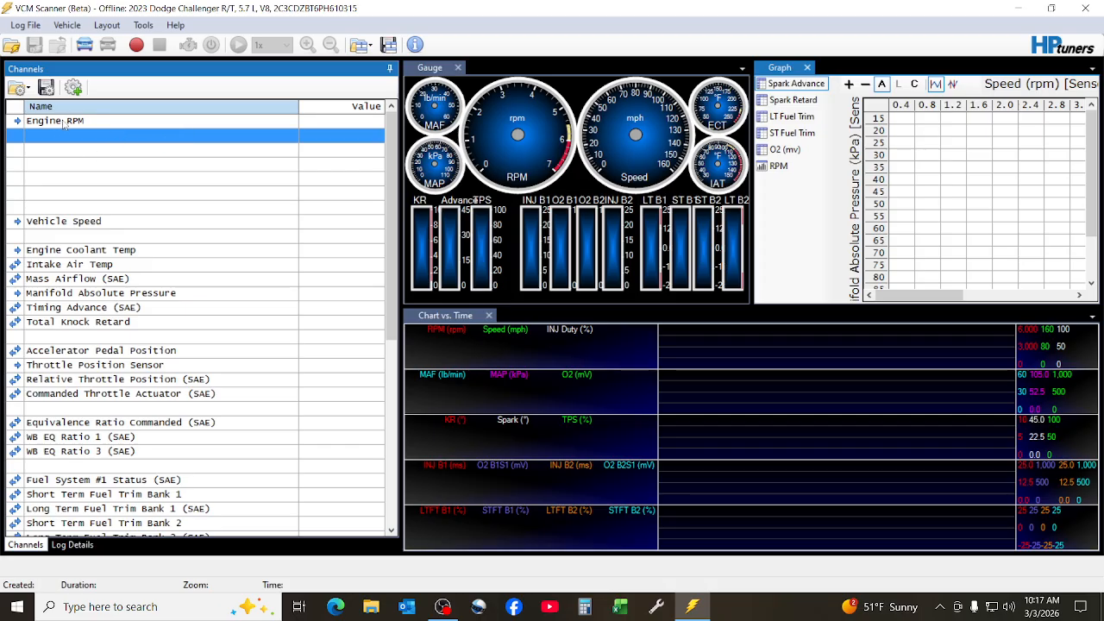
right_click(121, 139)
click(169, 144)
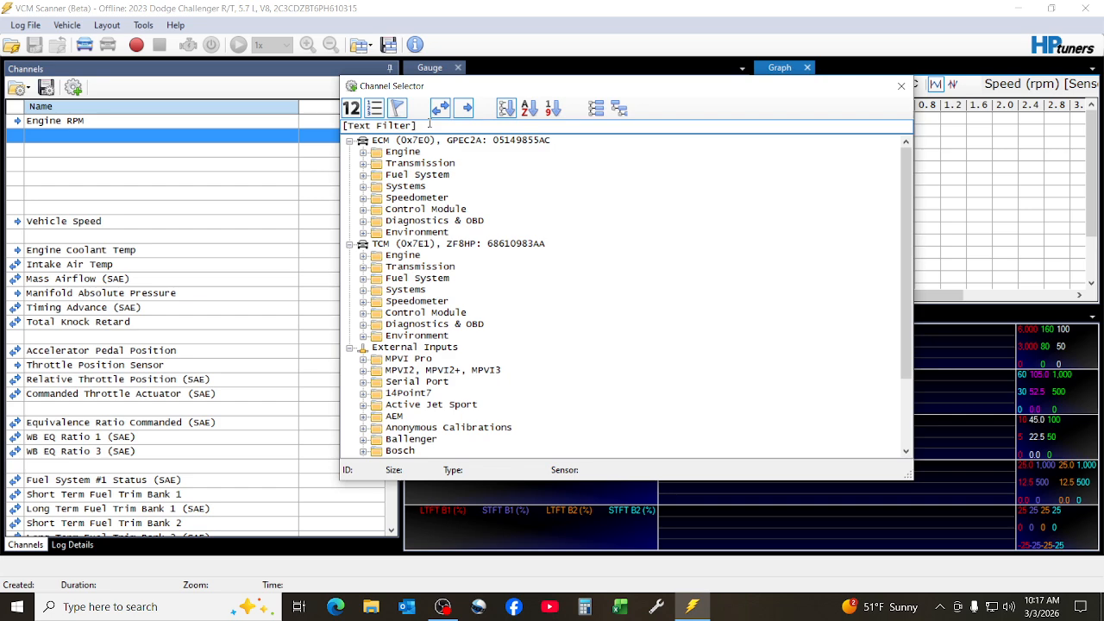
text(RPM)
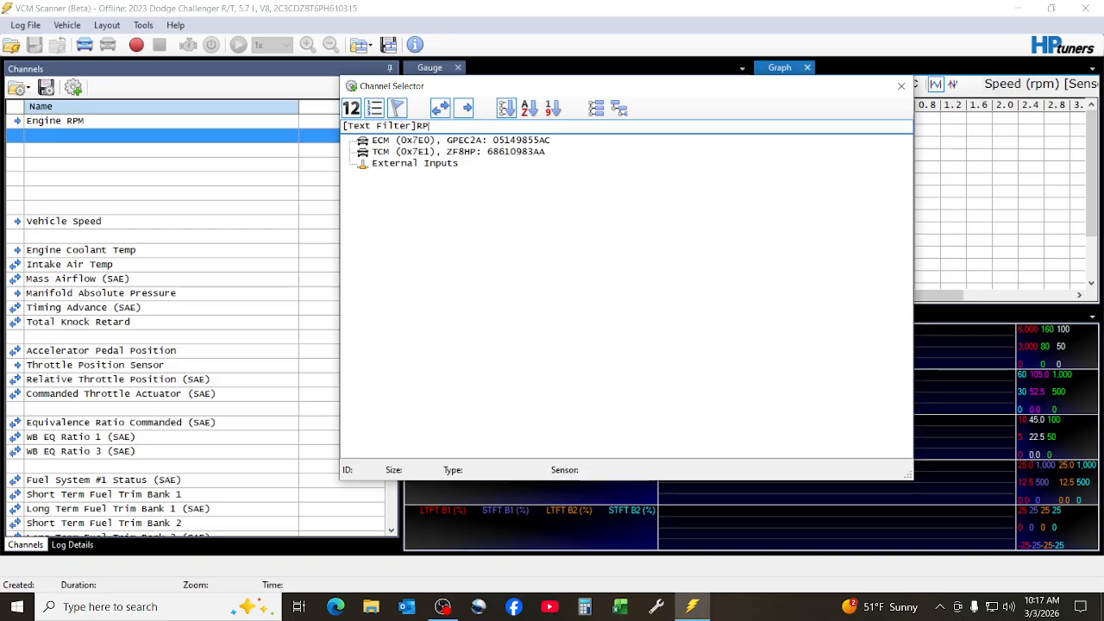
key(BackSpace)
key(BackSpace)
key(BackSpace)
key(BackSpace)
key(BackSpace)
key(BackSpace)
key(BackSpace)
key(BackSpace)
key(BackSpace)
key(BackSpace)
key(BackSpace)
key(BackSpace)
key(BackSpace)
key(BackSpace)
key(BackSpace)
key(BackSpace)
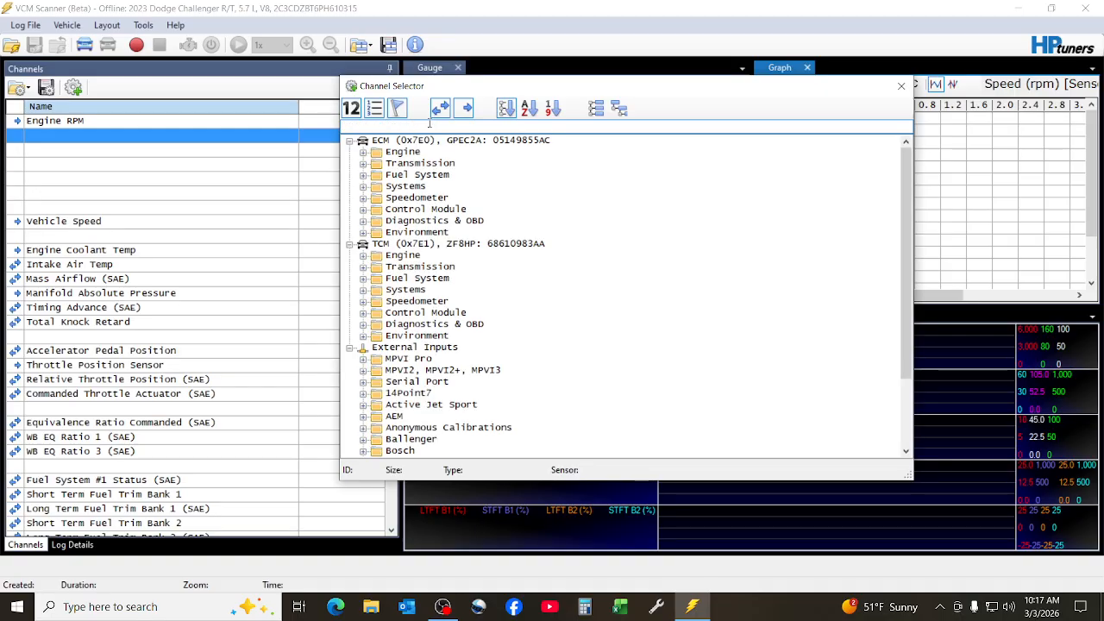
text(RPM)
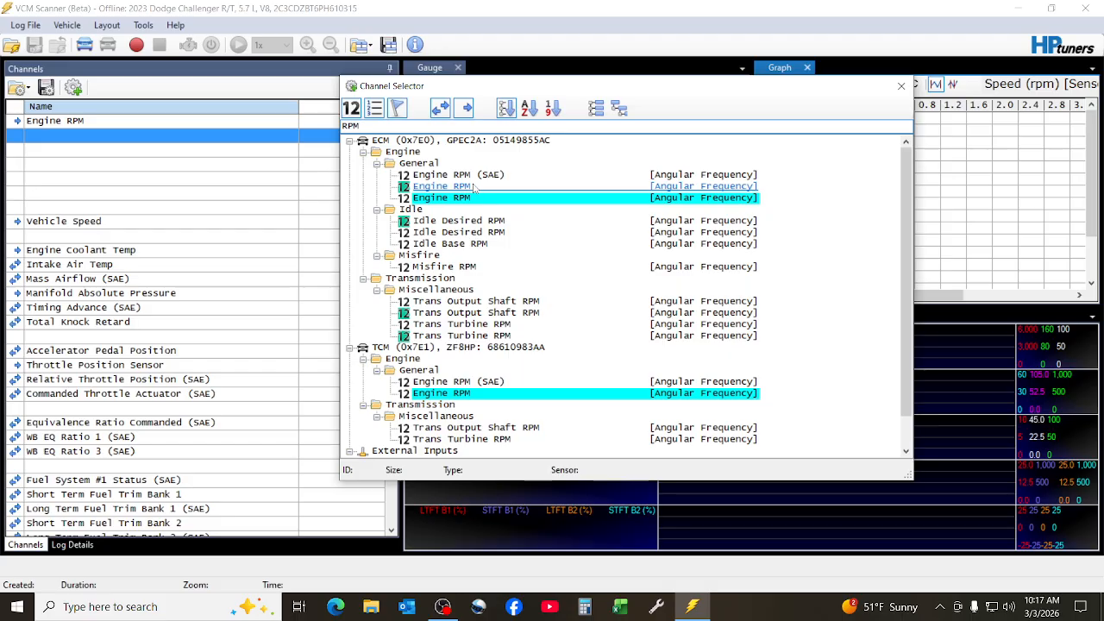
- Add the ECM's Engine RPM (SAE) channel to the first empty row below Engine RPM
click(474, 197)
click(473, 198)
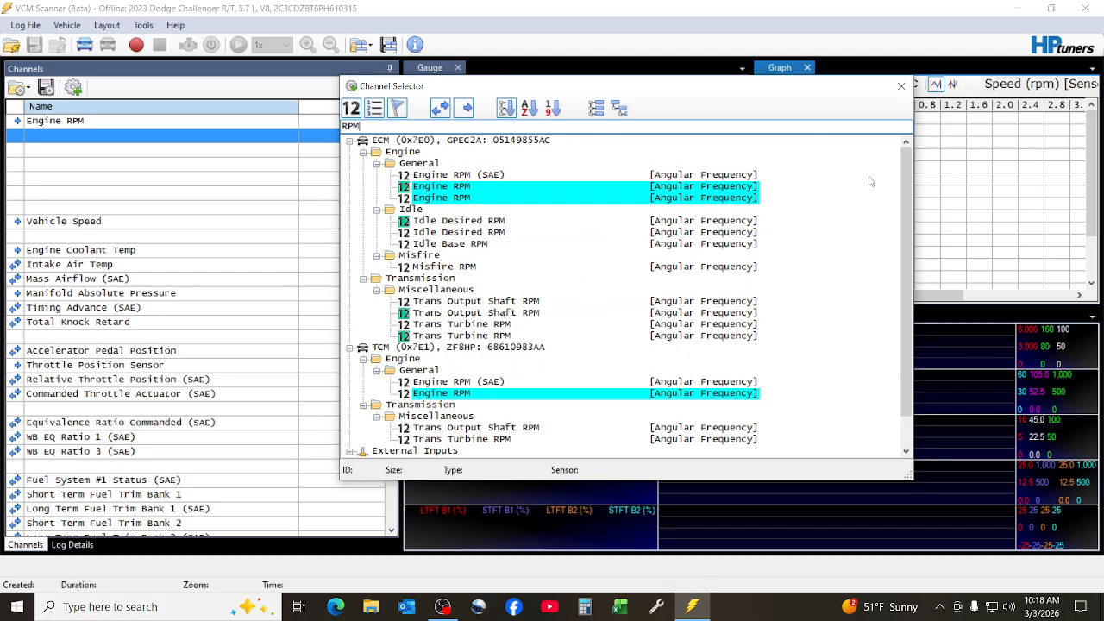
click(465, 199)
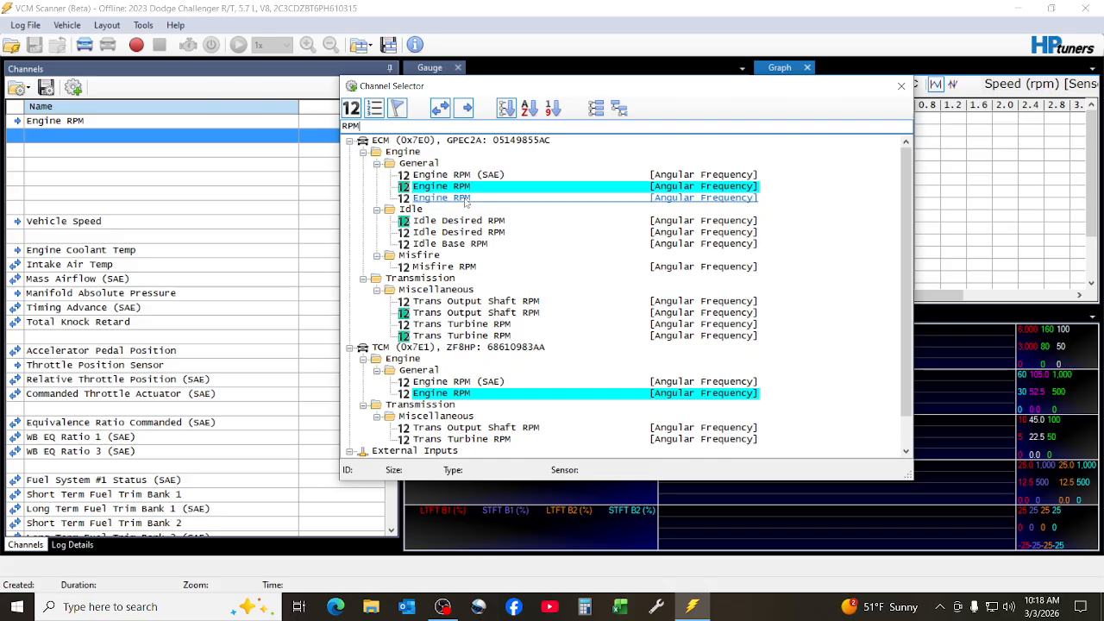
click(466, 198)
click(482, 393)
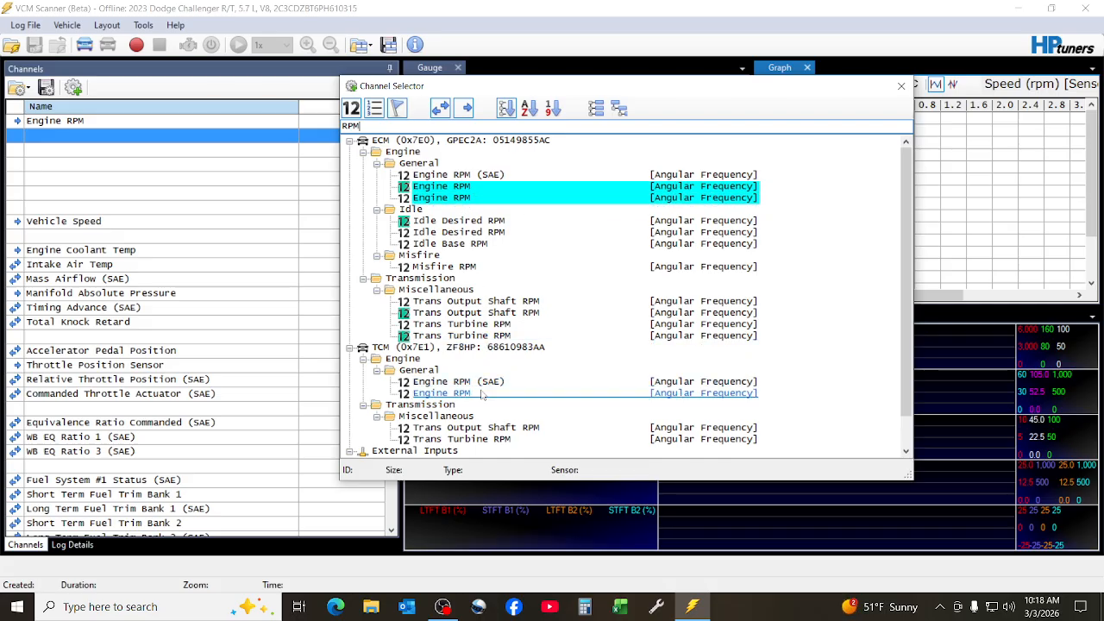
click(481, 393)
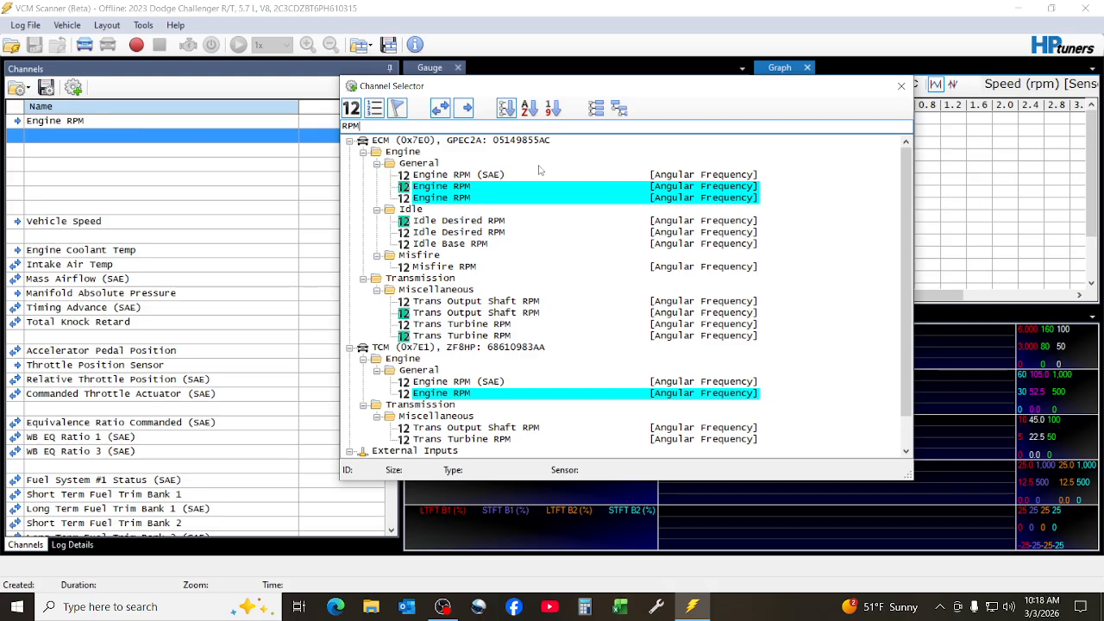
double_click(414, 175)
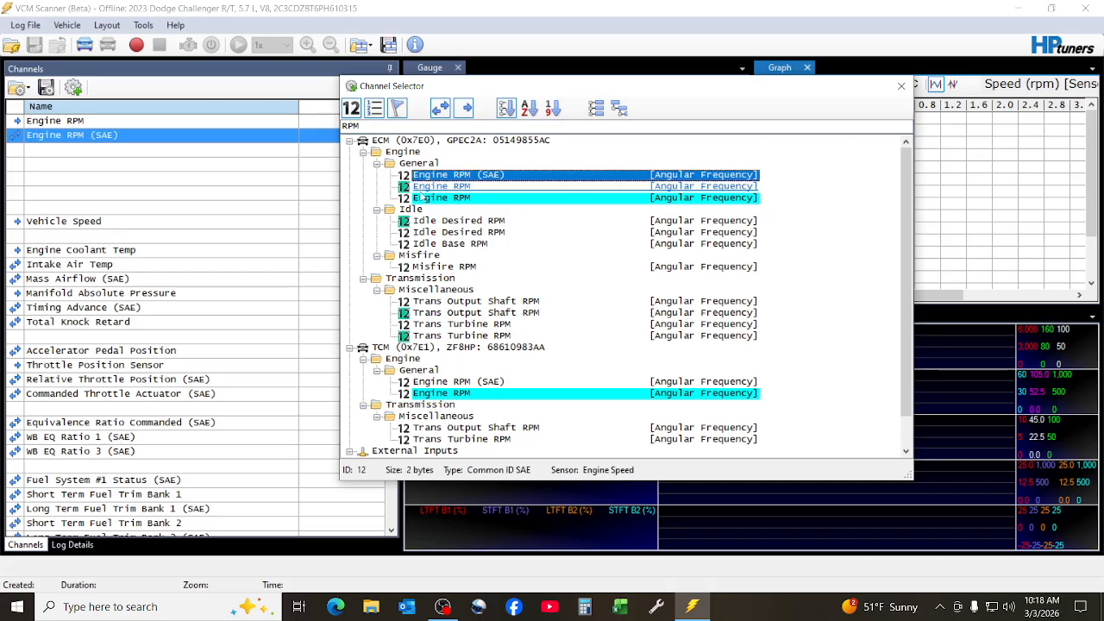
- Inspect the ECM's two non-SAE Engine RPM channels and add the TCM's Engine RPM (SAE) channel to the next empty row
click(424, 198)
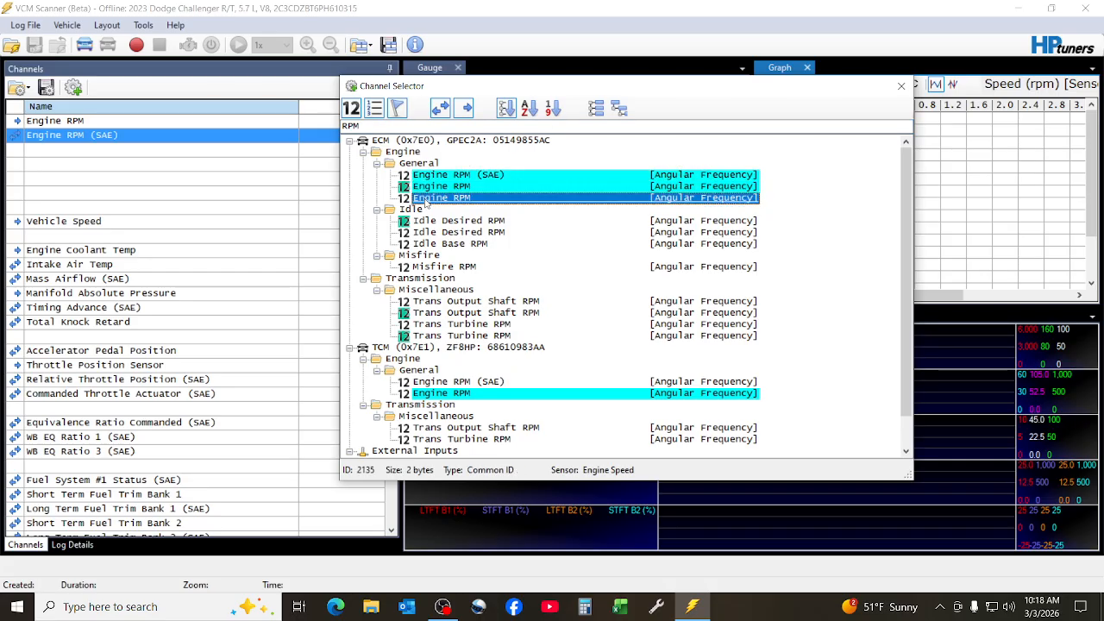
click(437, 187)
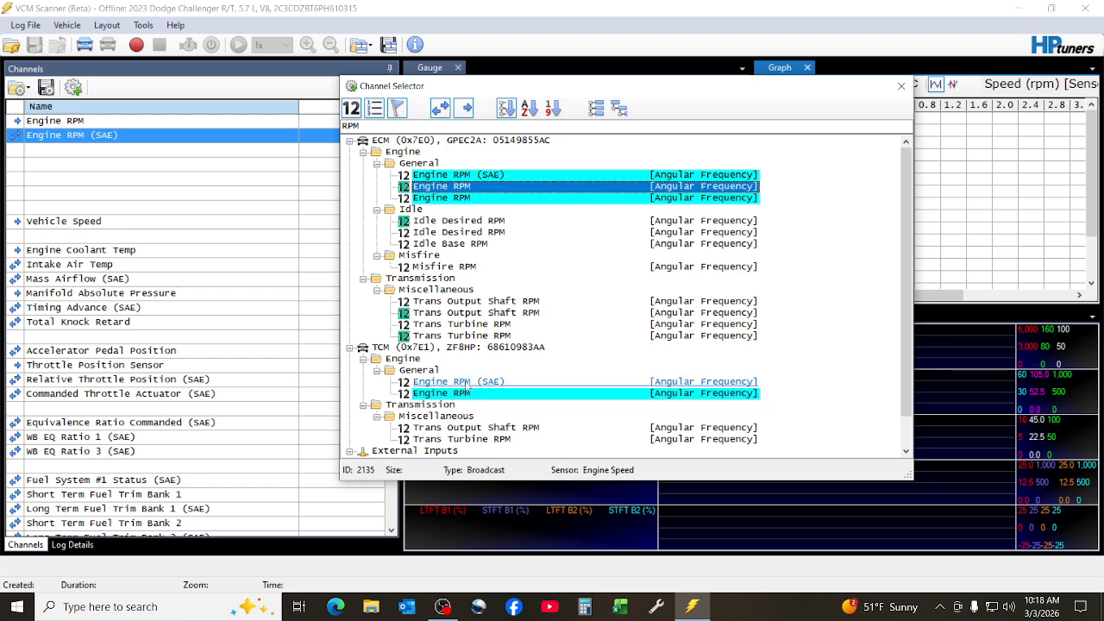
double_click(464, 384)
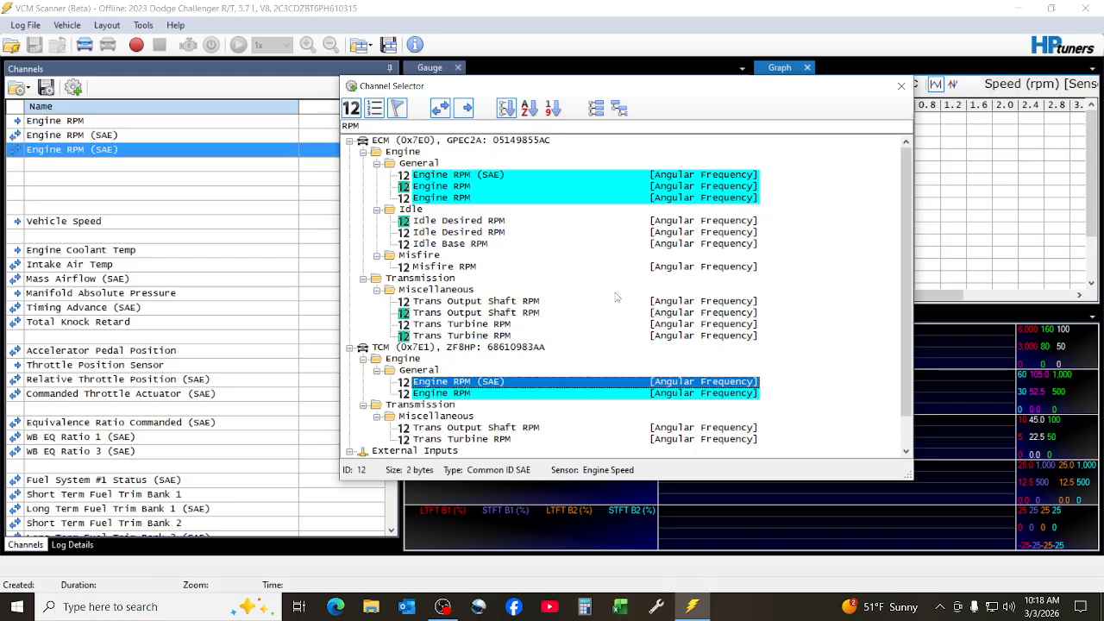
- Compare the channel details of the TCM's Engine RPM (SAE) with the ECM's non-SAE Engine RPM entries
click(484, 385)
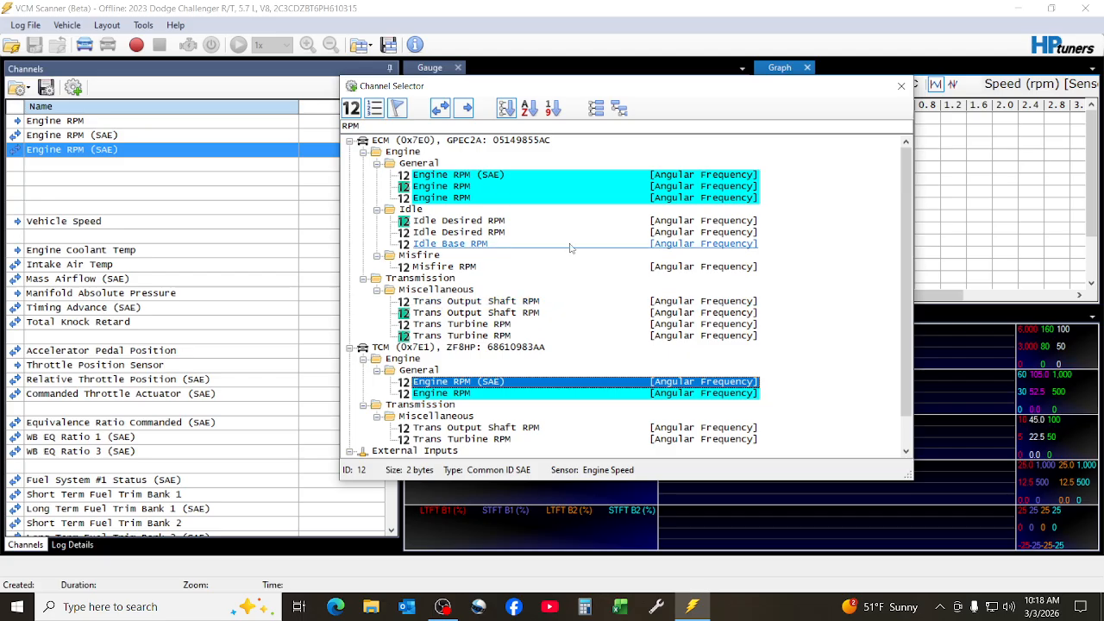
click(461, 198)
key(Up)
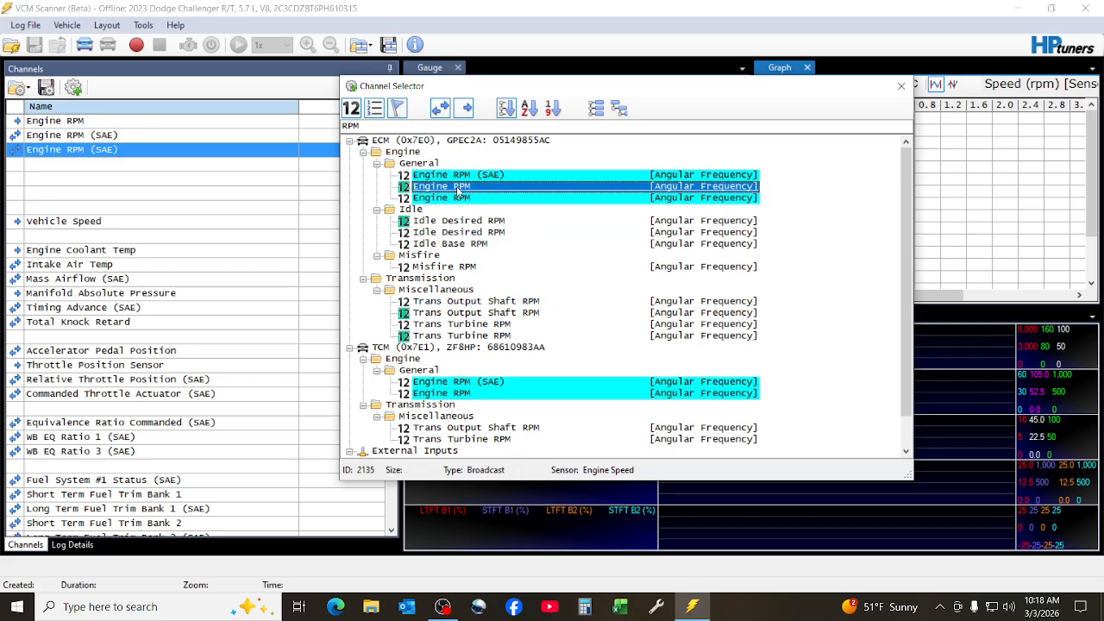
- Inspect the channel details of the ECM's Engine RPM (SAE) and close the Channel Selector
key(Up)
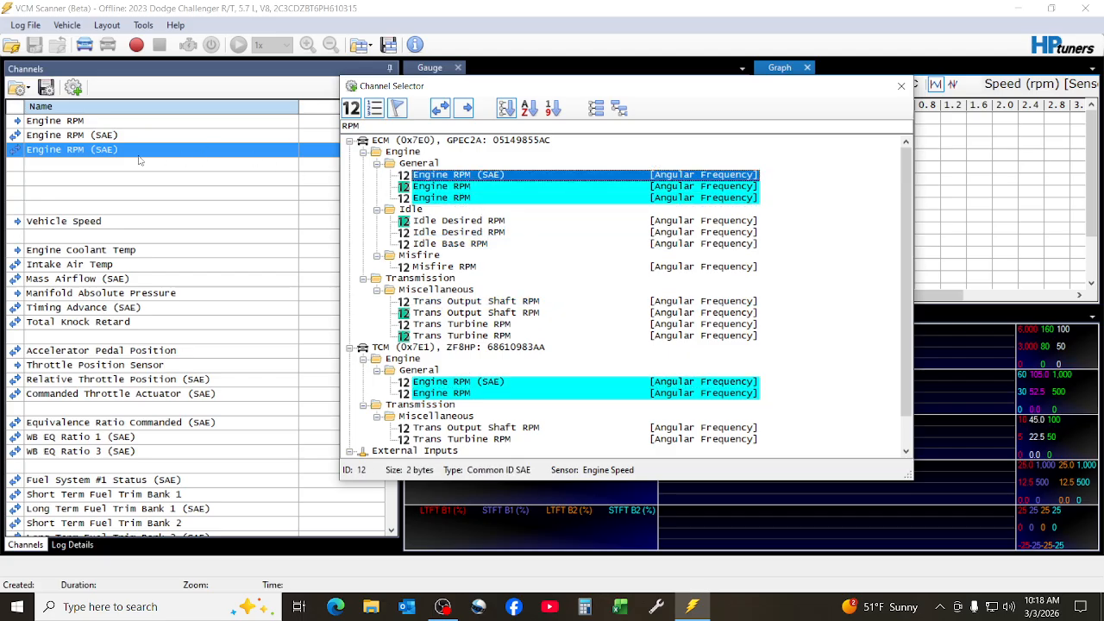
click(103, 123)
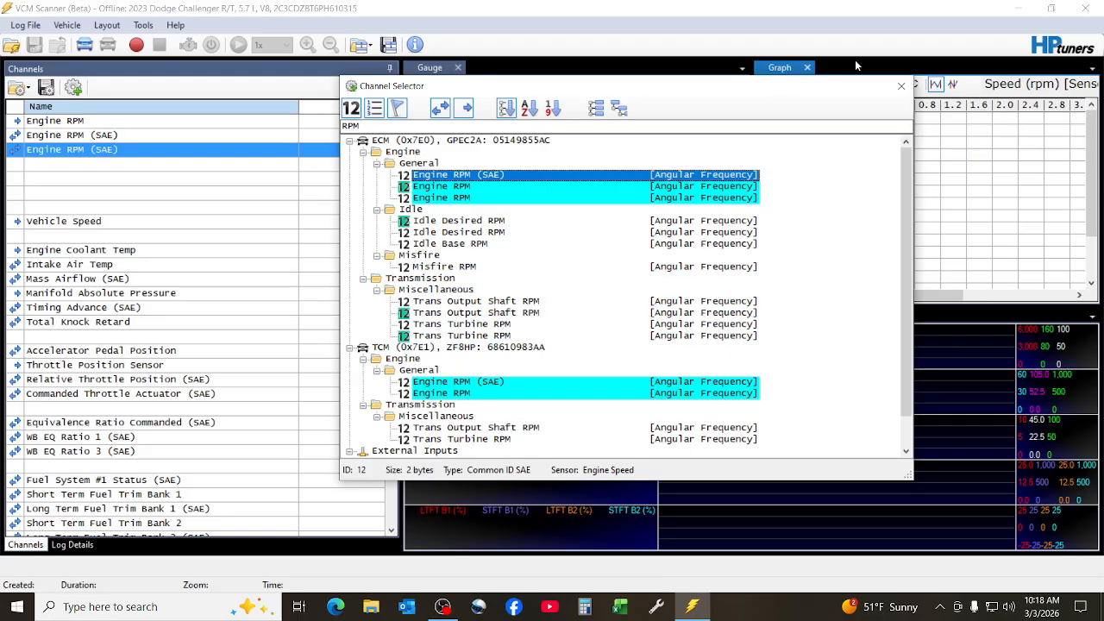
click(902, 86)
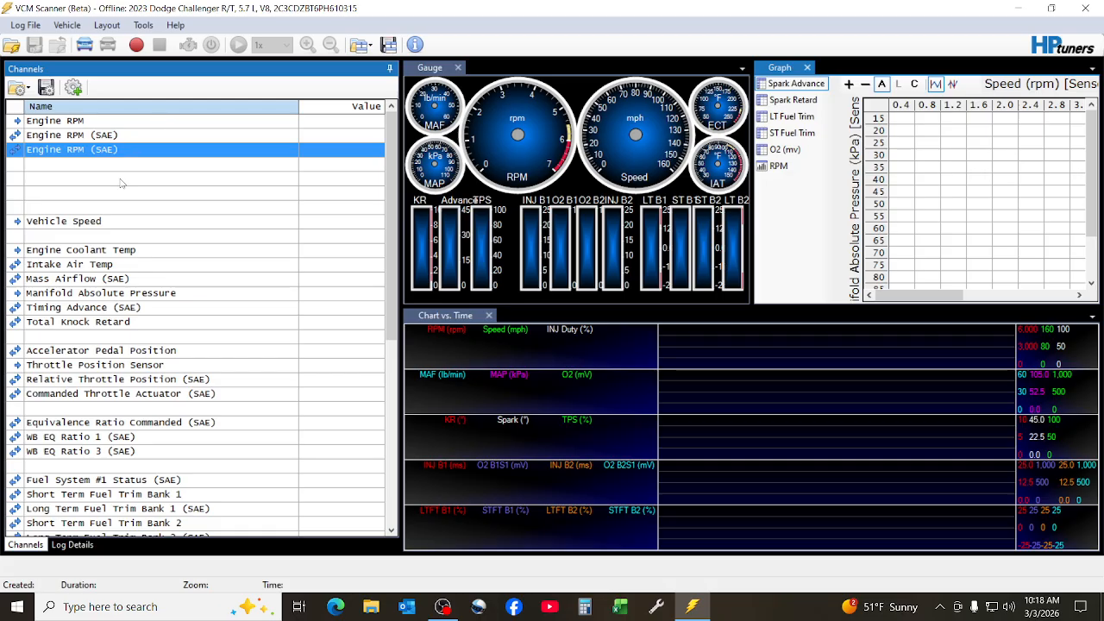
click(143, 165)
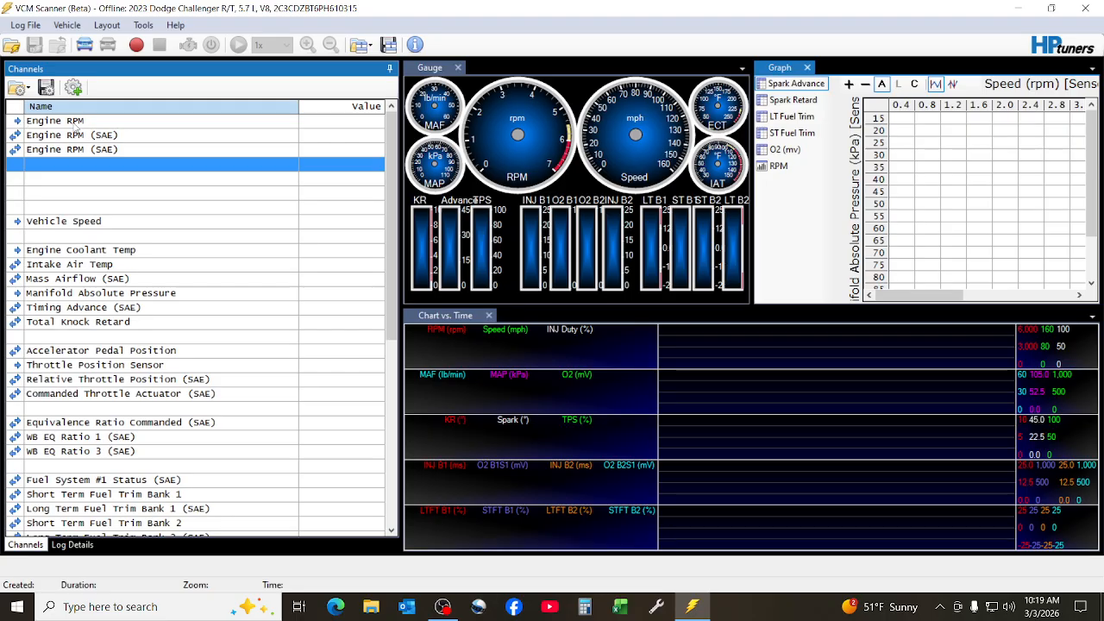
- Check the polling intervals of the Engine RPM channel and the first Engine RPM (SAE) channel below it
click(76, 123)
right_click(74, 126)
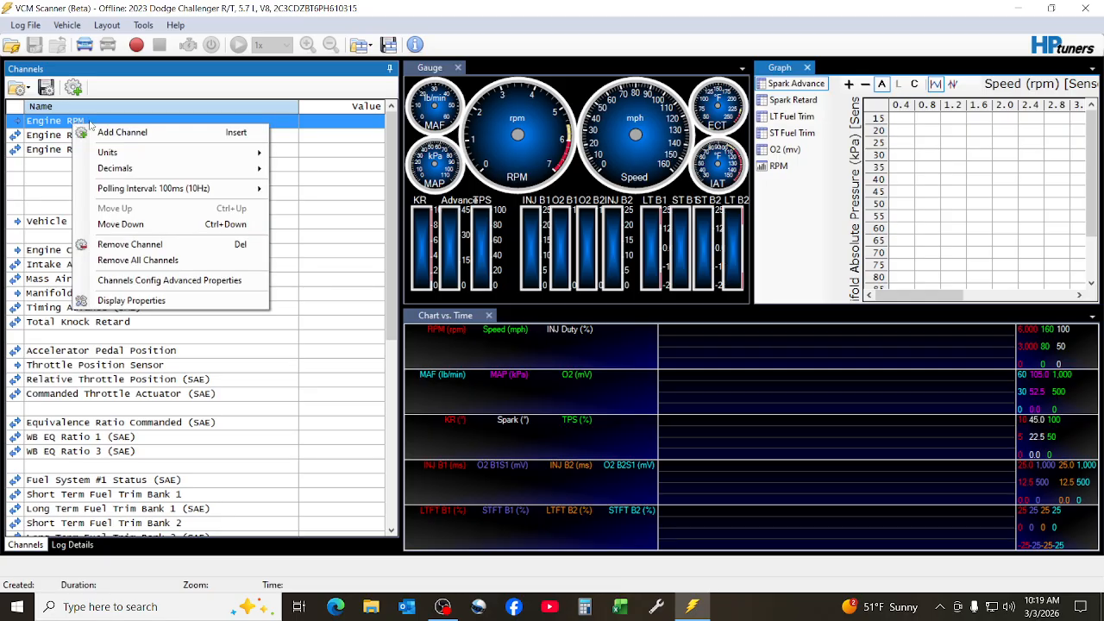
mouse_move(125, 189)
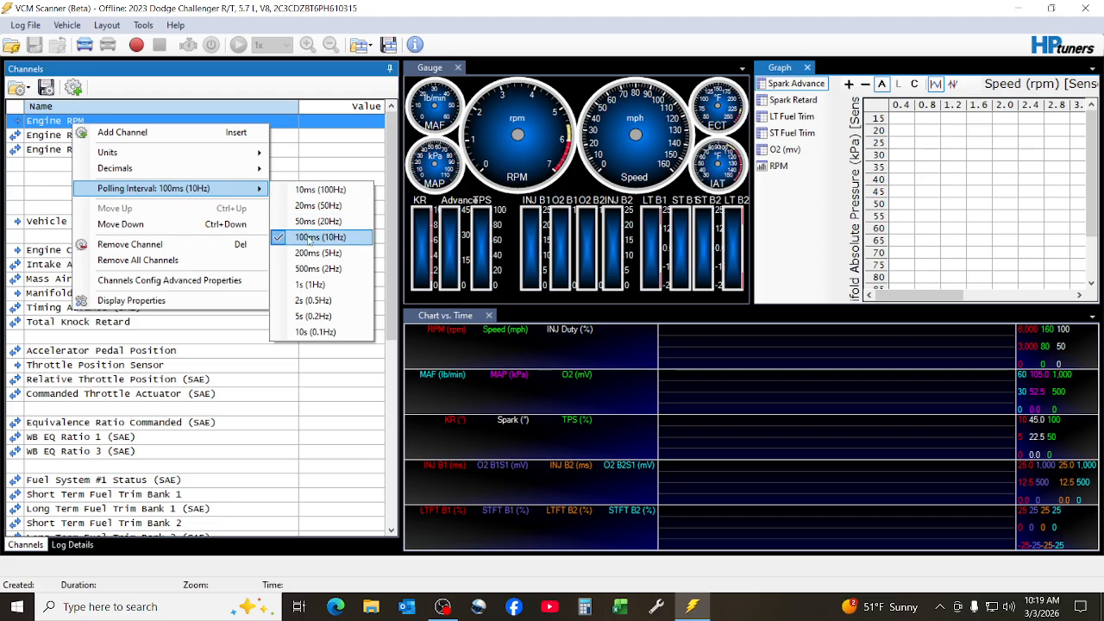
click(56, 139)
right_click(56, 139)
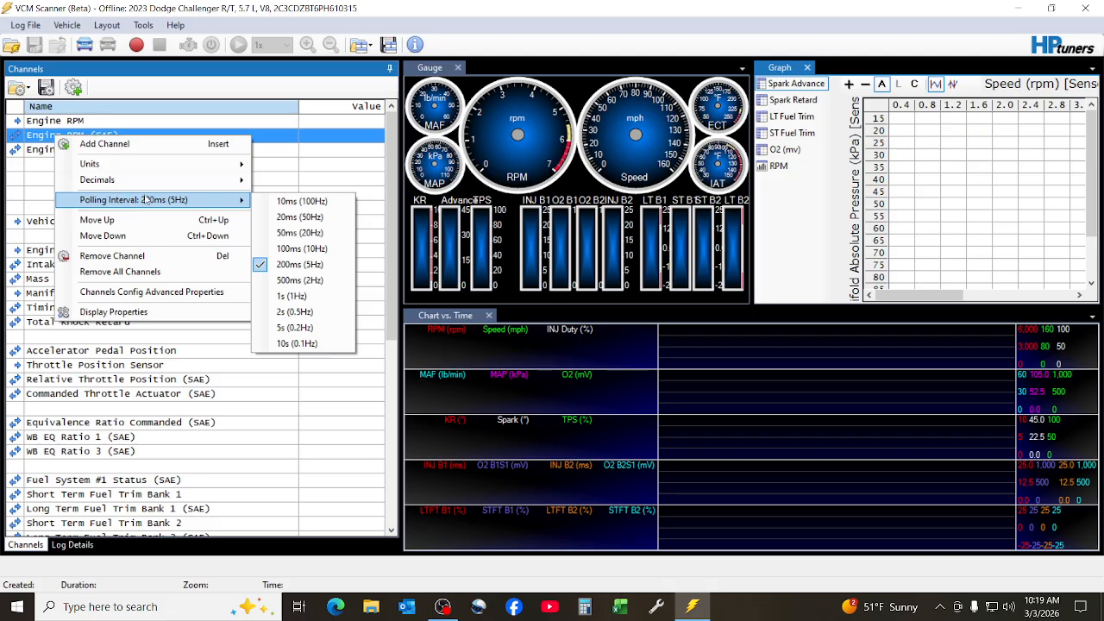
click(269, 166)
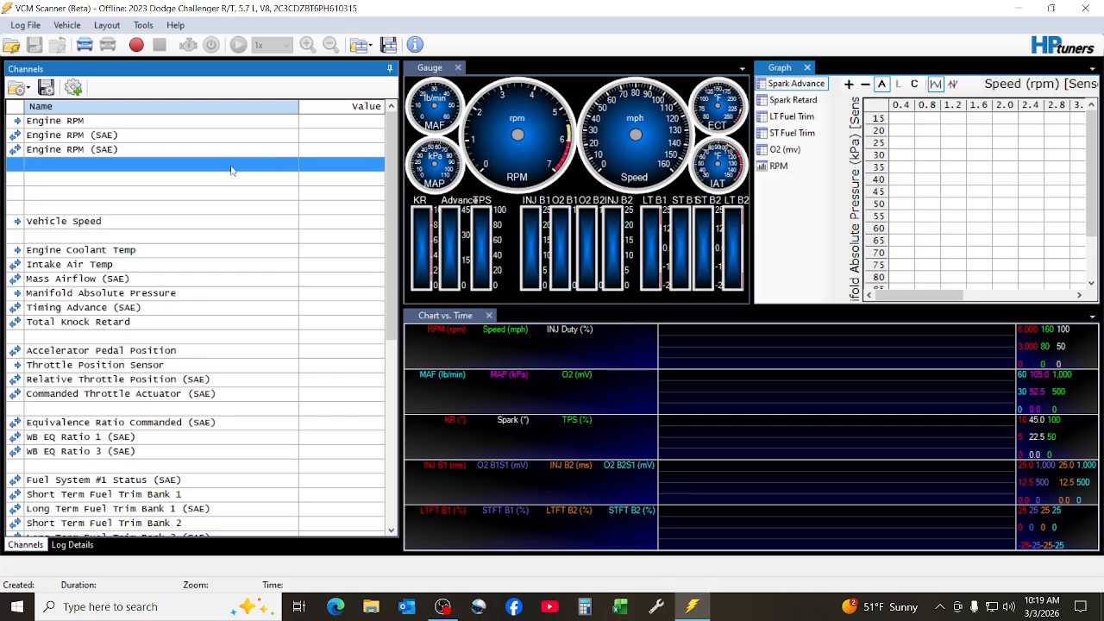
- Set the Engine RPM channel's polling interval to 200ms (5Hz)
click(87, 125)
right_click(89, 123)
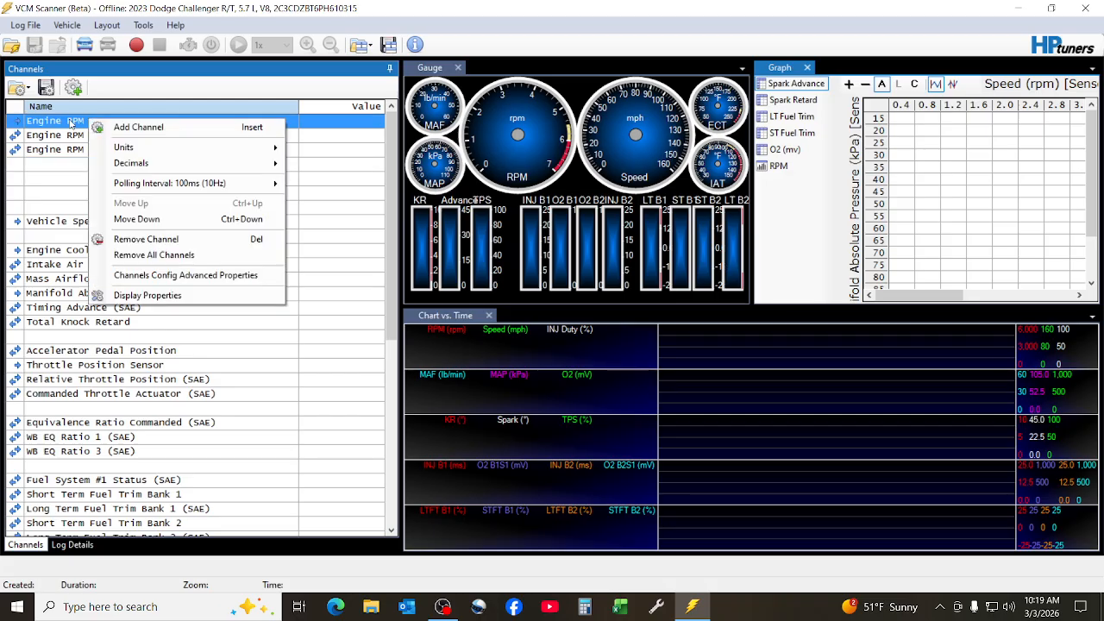
mouse_move(125, 183)
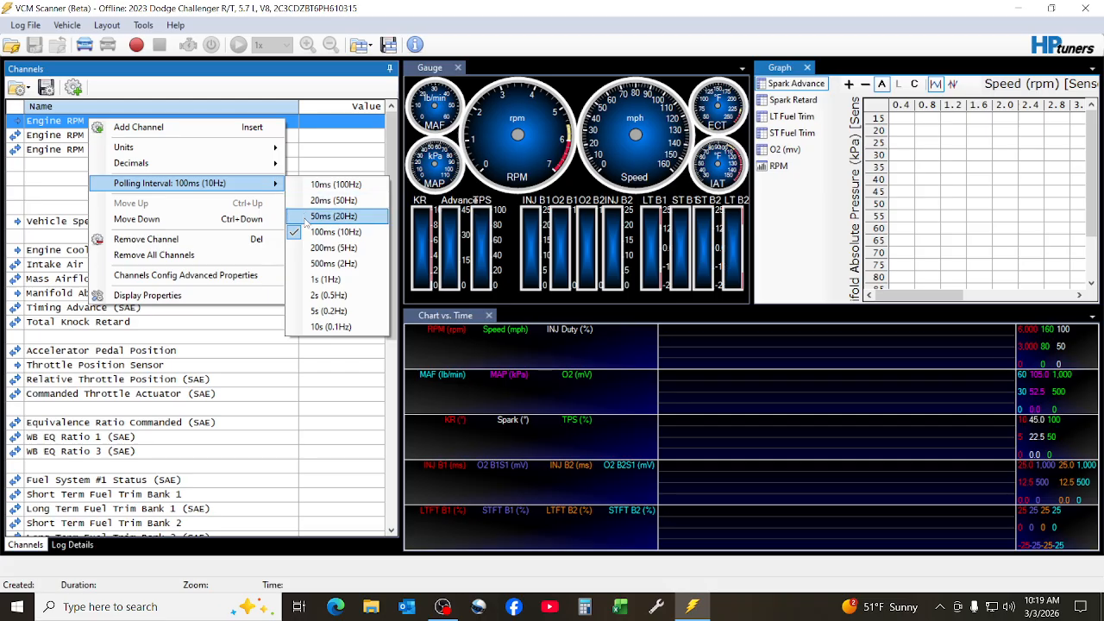
click(312, 250)
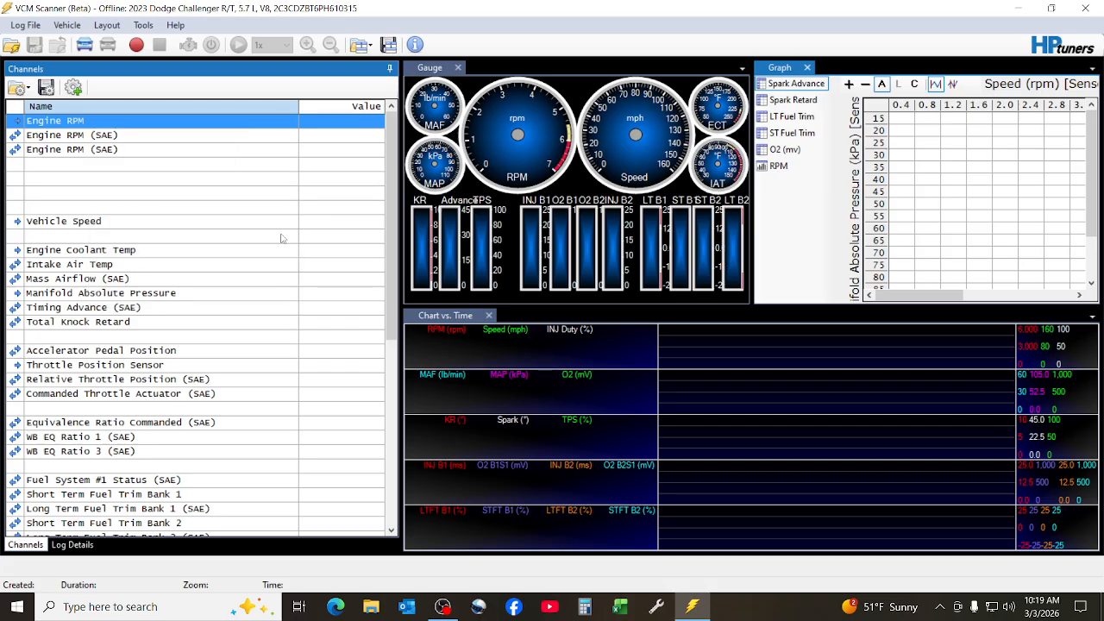
- Check the polling intervals of the Engine RPM channel and both Engine RPM (SAE) channels again
right_click(104, 117)
click(99, 138)
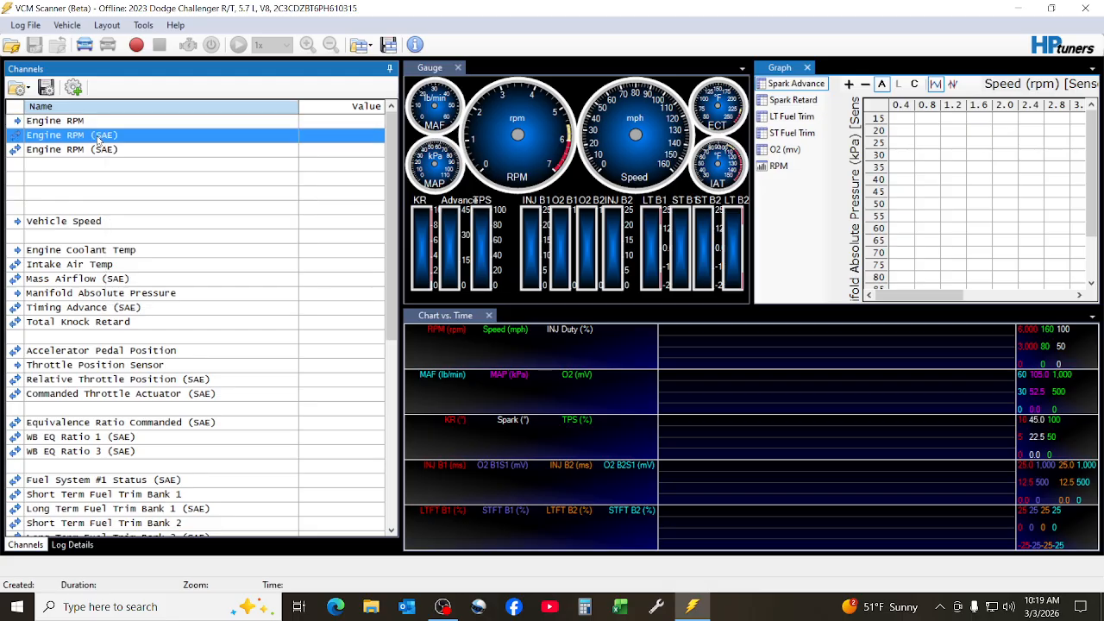
right_click(98, 138)
click(92, 151)
right_click(90, 152)
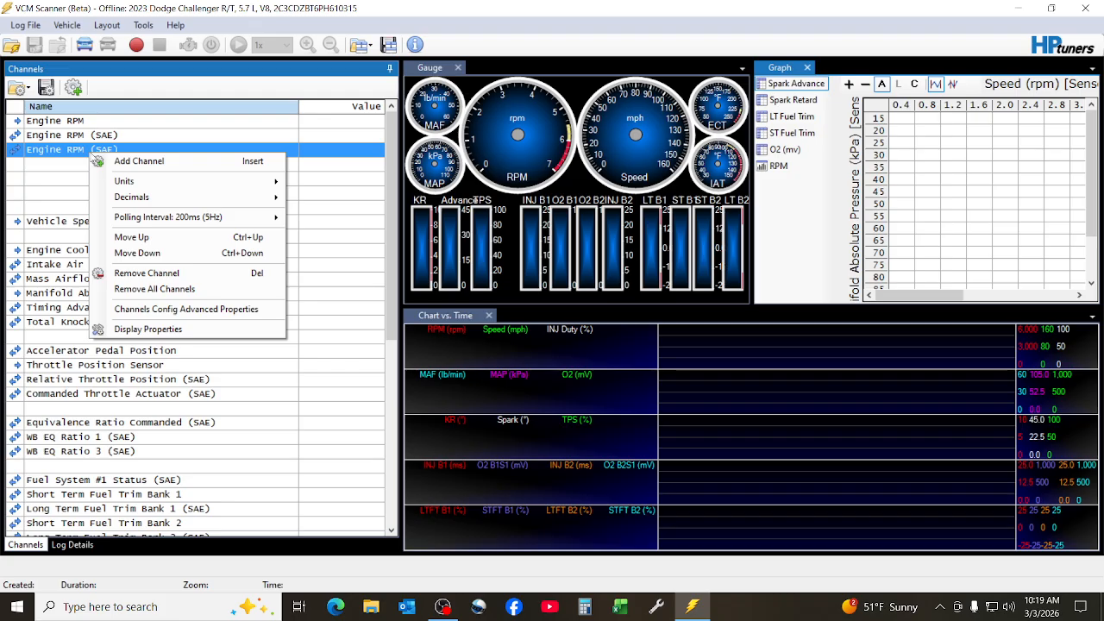
click(350, 212)
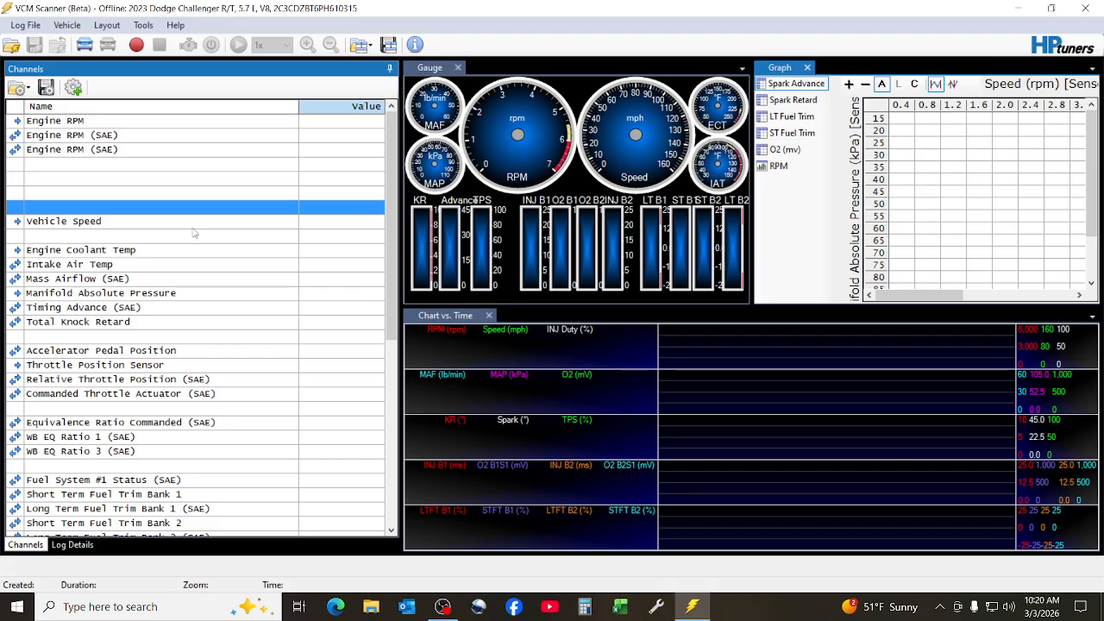
click(212, 149)
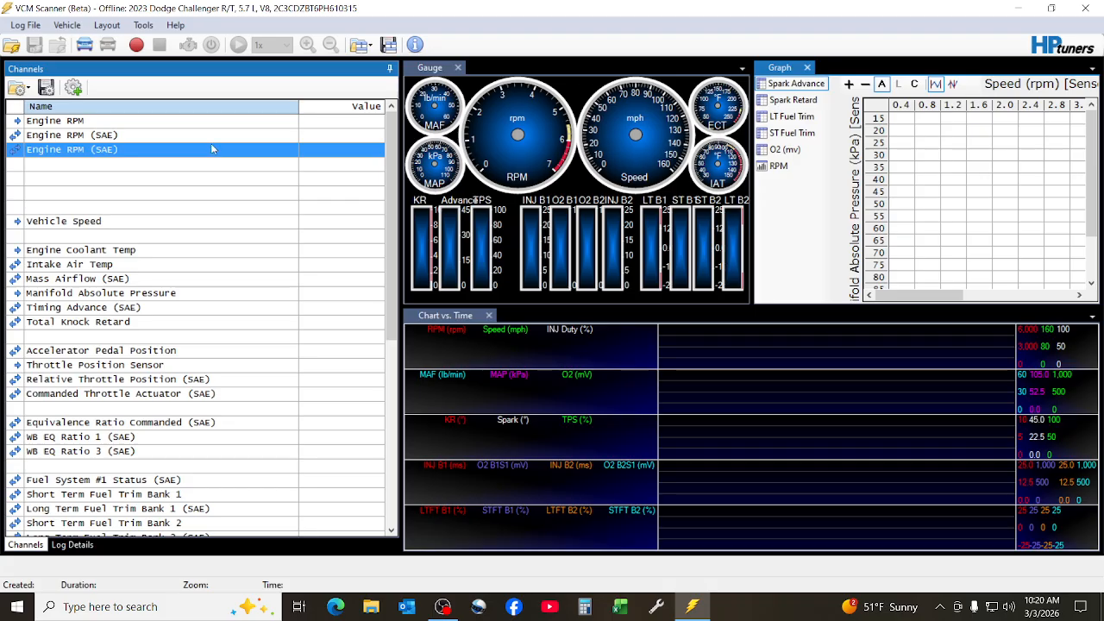
click(212, 136)
click(214, 122)
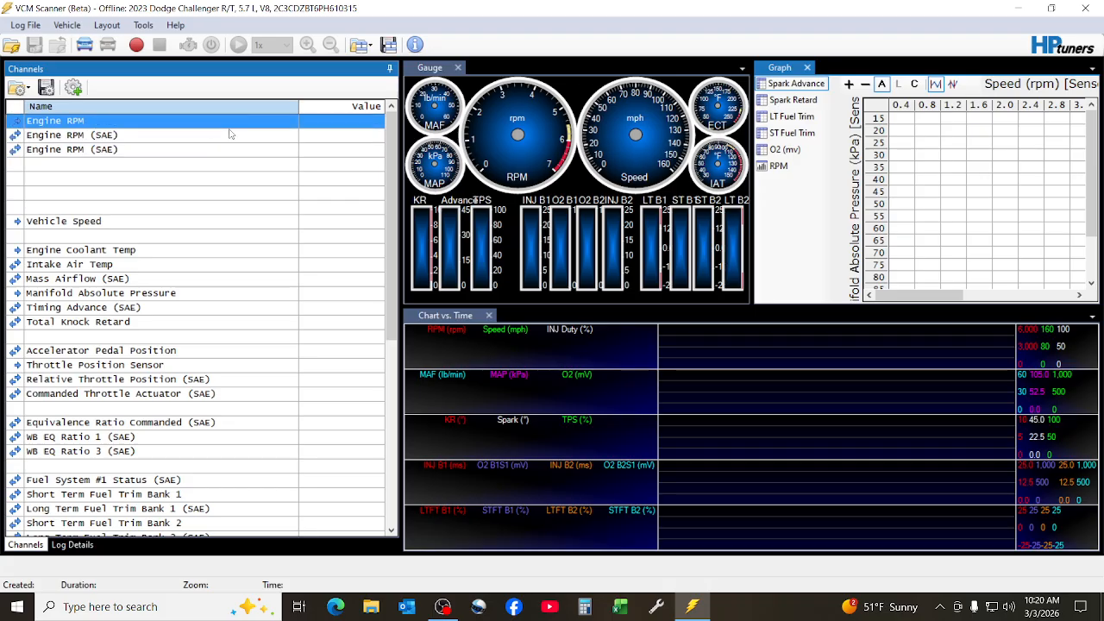
click(222, 132)
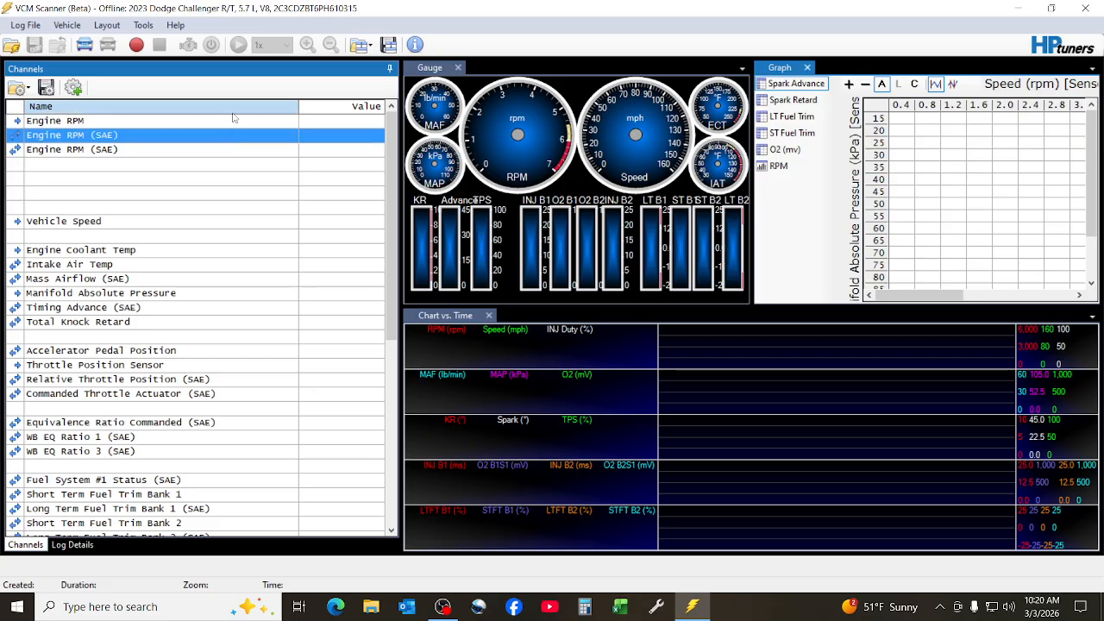
click(231, 126)
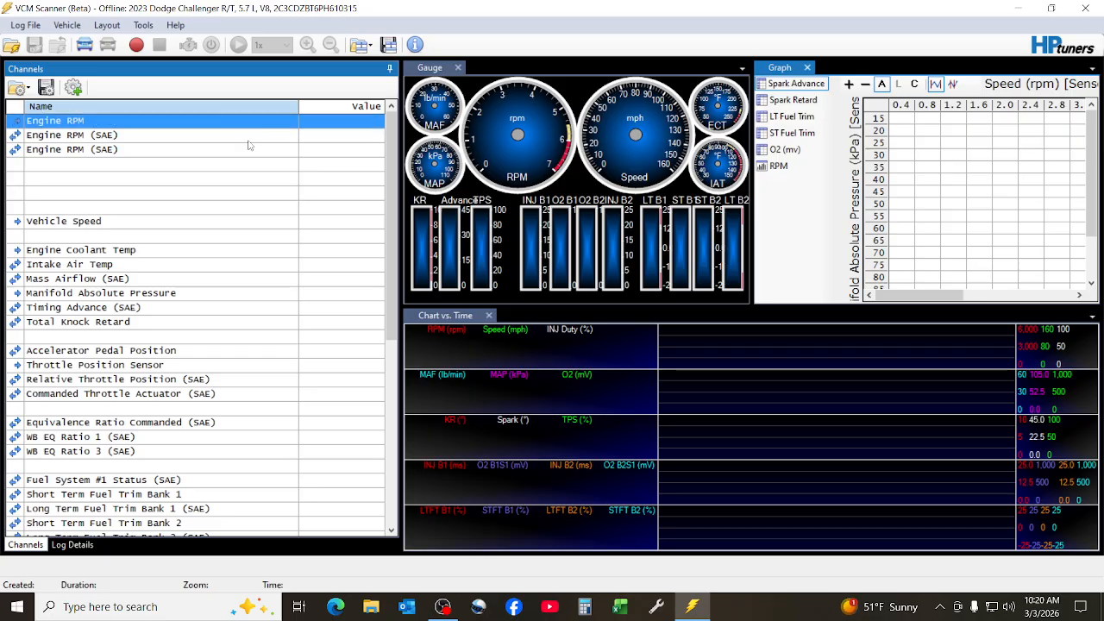
click(78, 136)
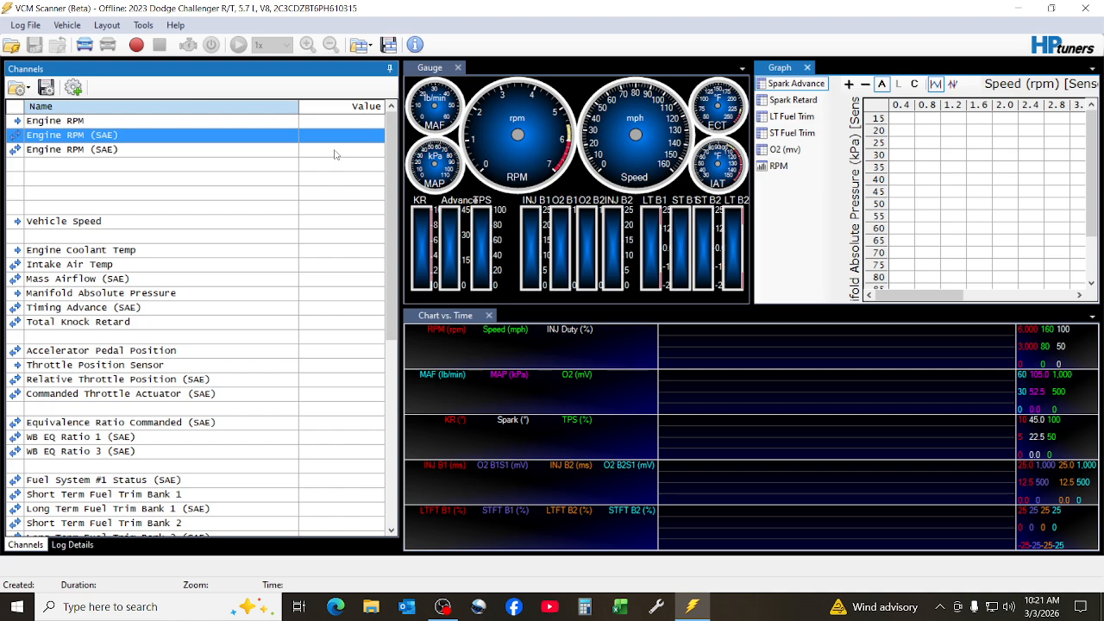
click(184, 166)
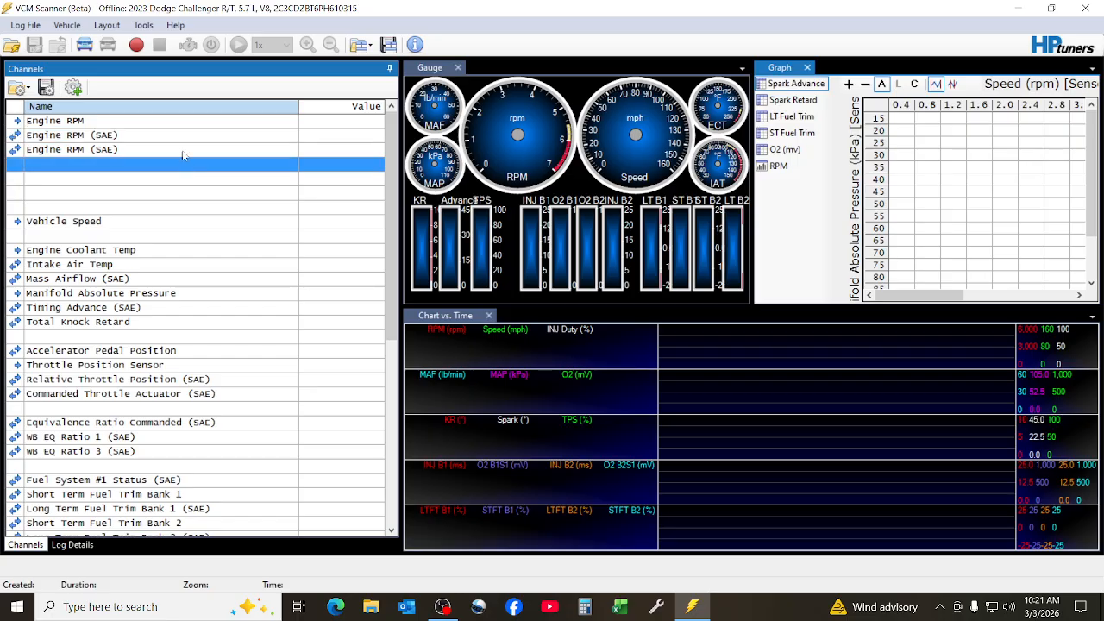
click(183, 156)
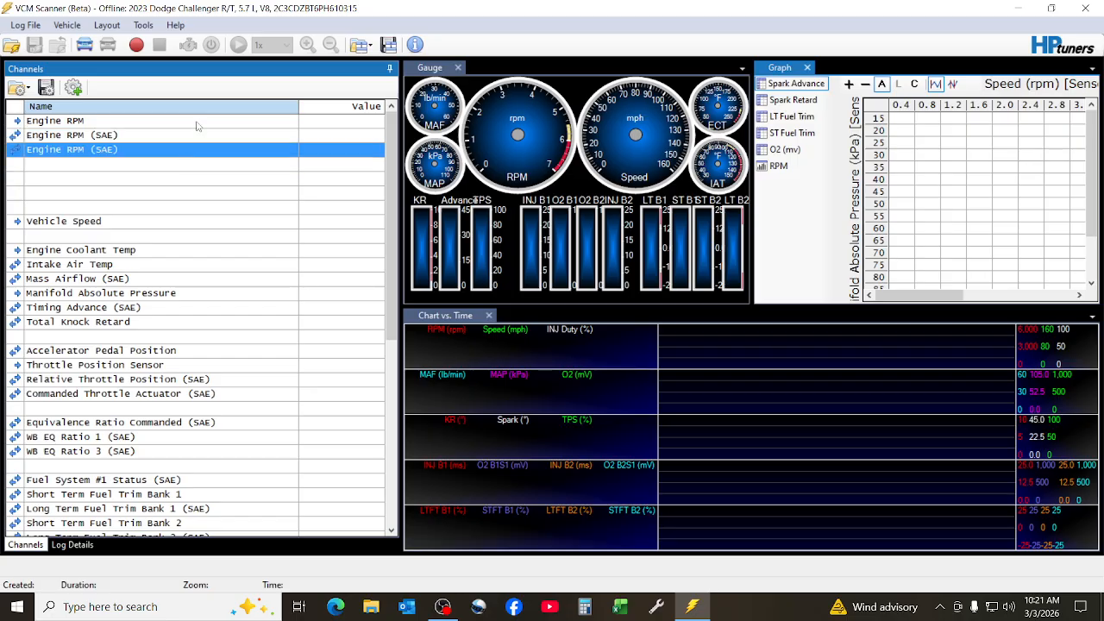
click(197, 126)
click(201, 138)
click(201, 152)
click(200, 164)
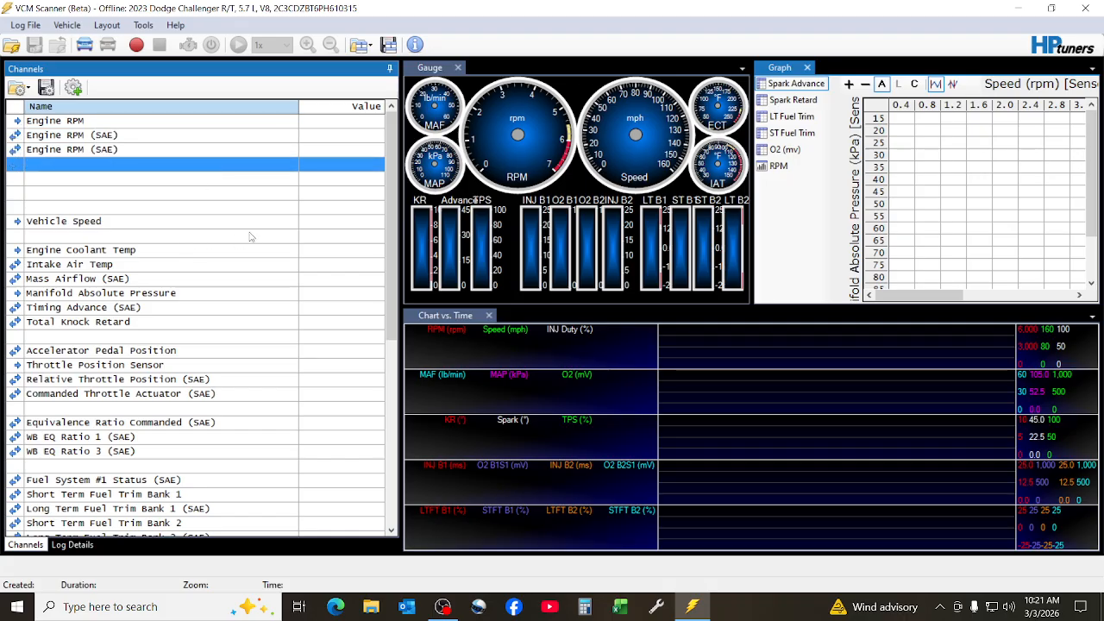
- Examine the Manifold Absolute Pressure and Timing Advance (SAE) entries in the channel list
scroll(252, 246, down, 1)
scroll(251, 246, down, 1)
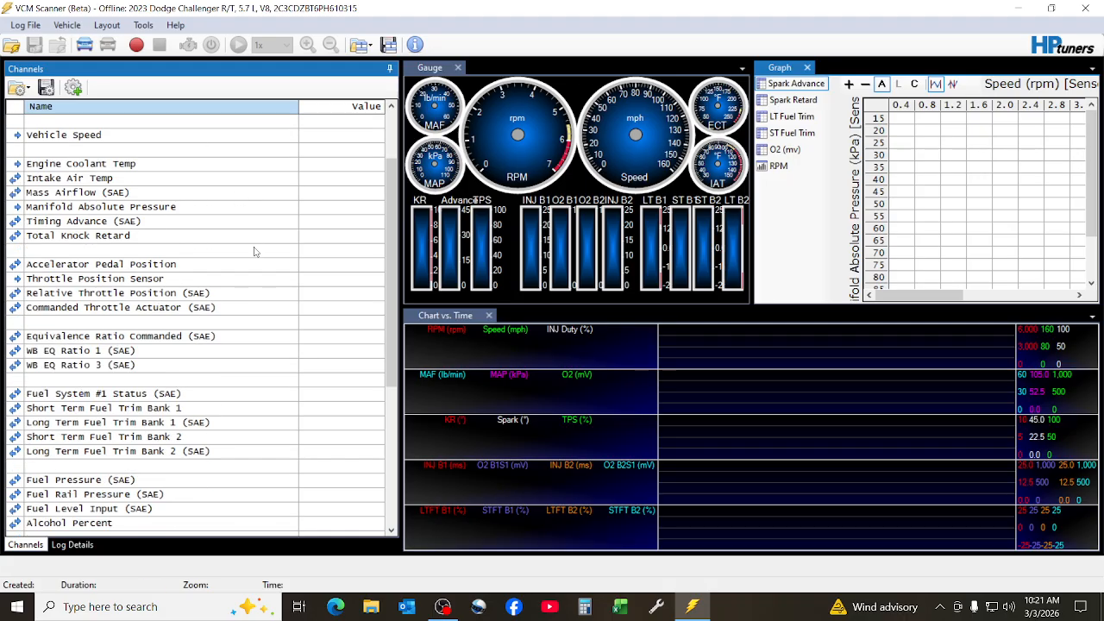
click(163, 209)
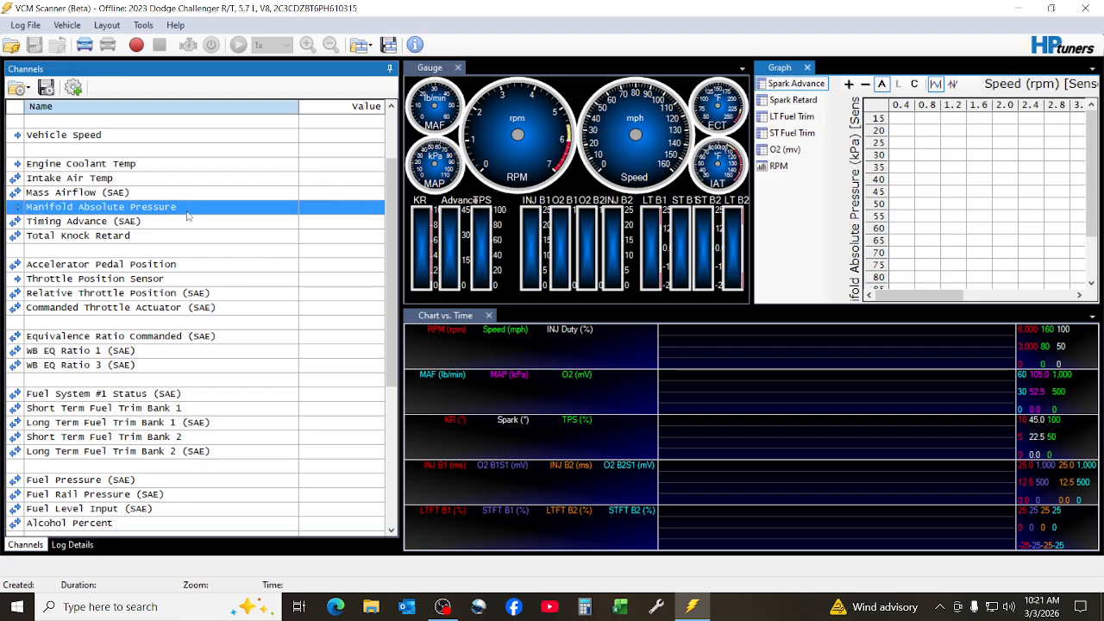
scroll(186, 217, up, 1)
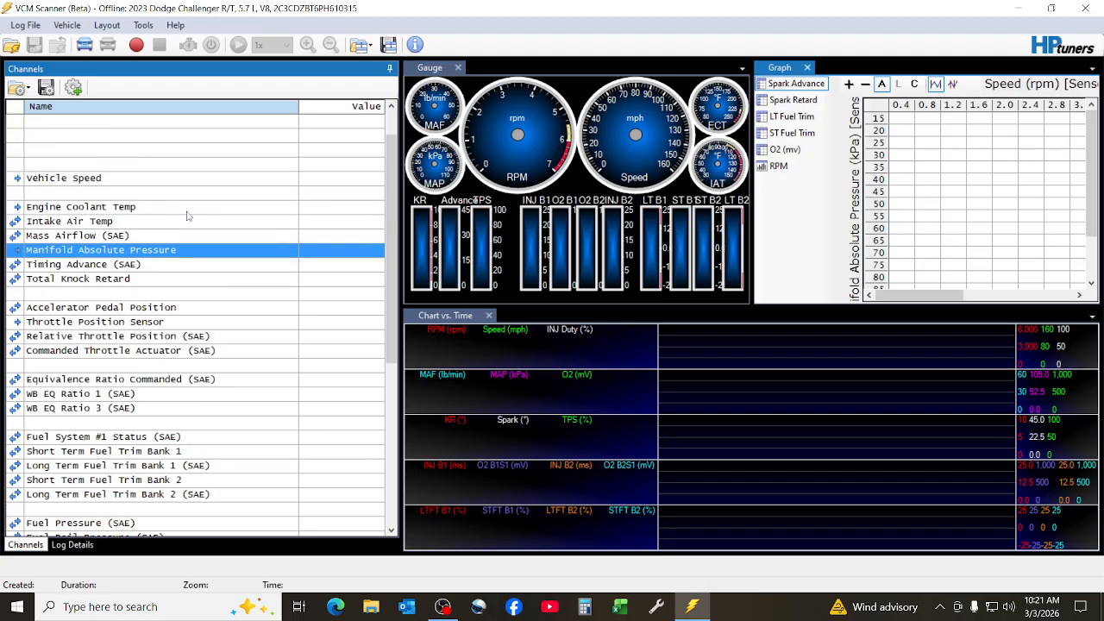
click(207, 265)
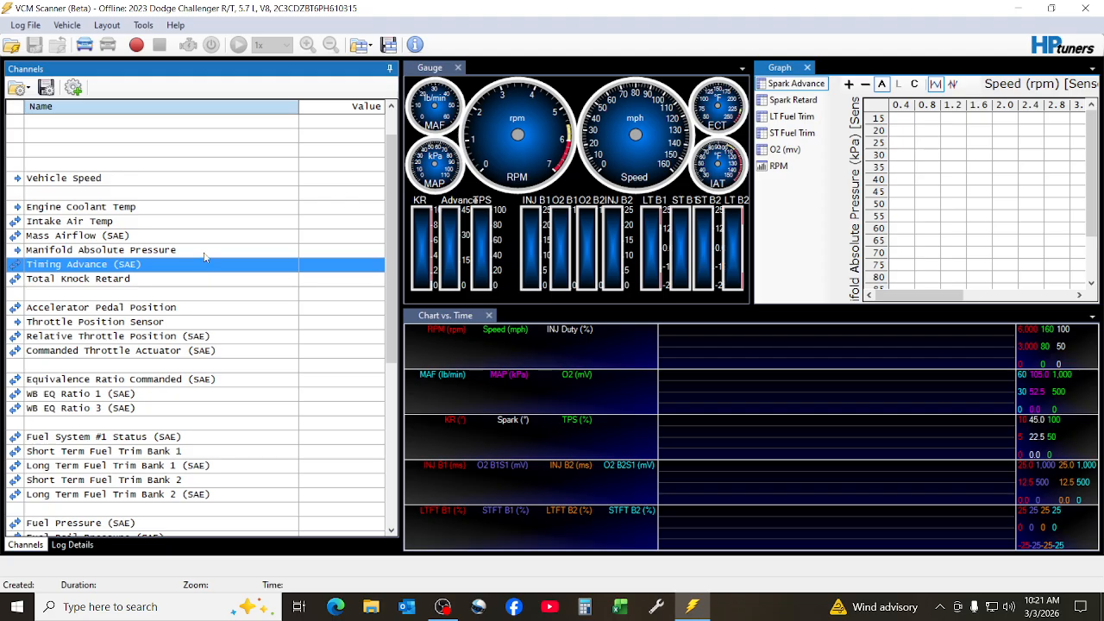
click(204, 252)
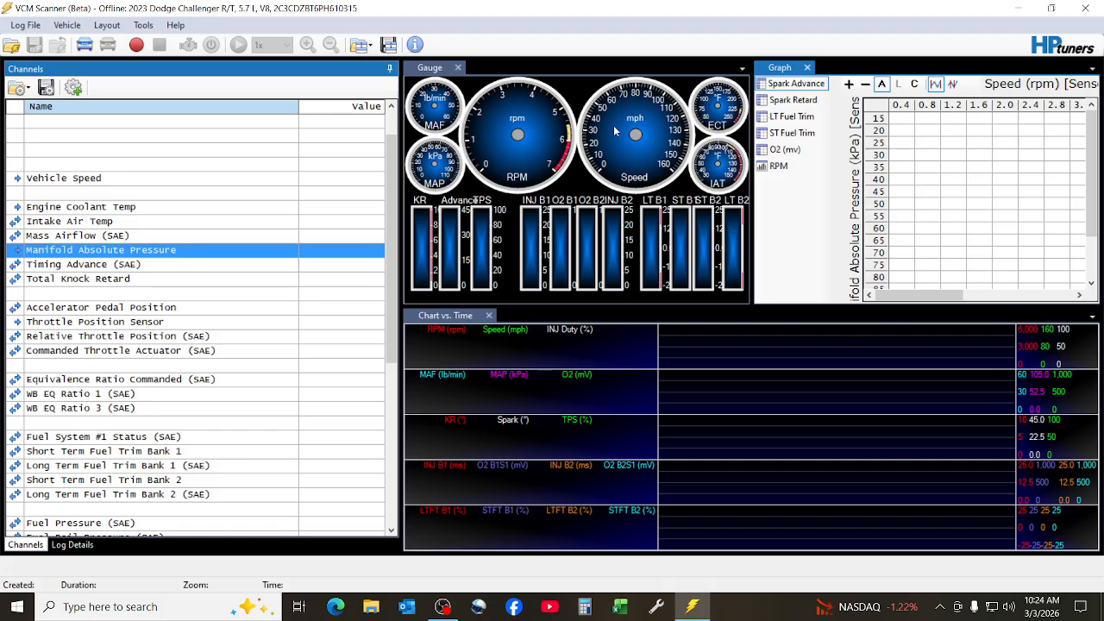
click(236, 266)
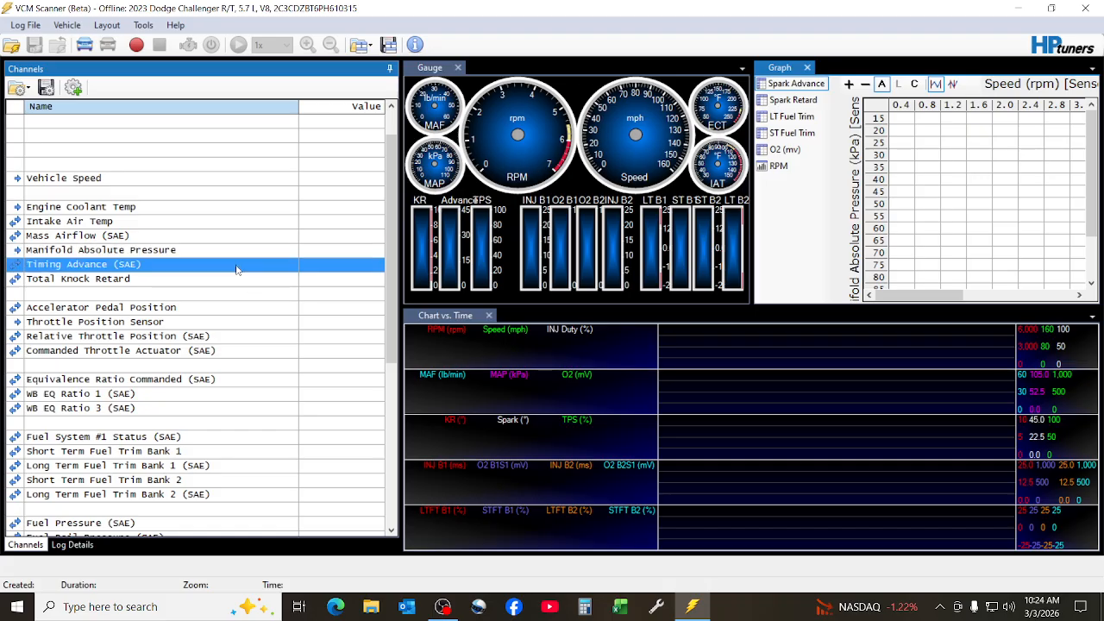
- Open the Channel Selector from Short Term Fuel Trim Bank 1, filter by "Short term", and locate the ECM's Short Term Fuel Trim channels
scroll(286, 310, down, 3)
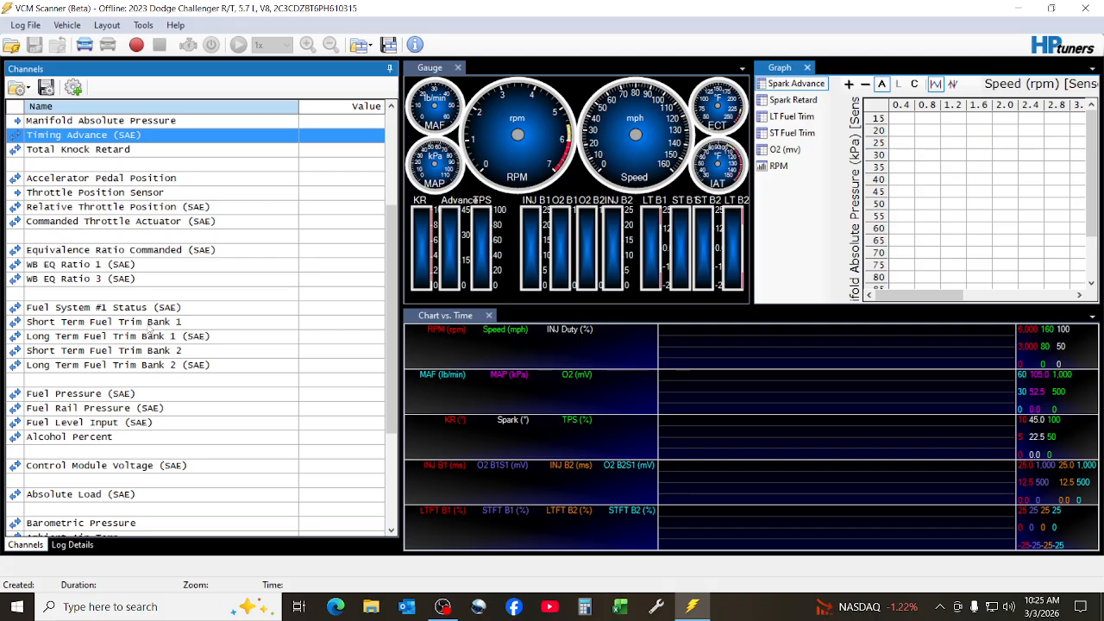
right_click(249, 321)
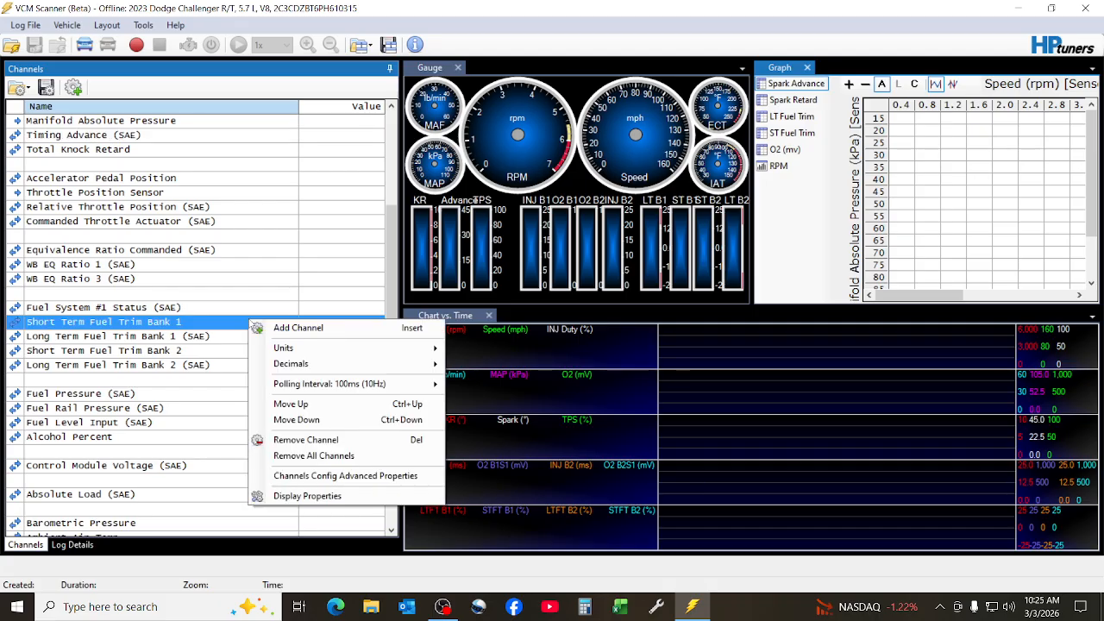
click(298, 328)
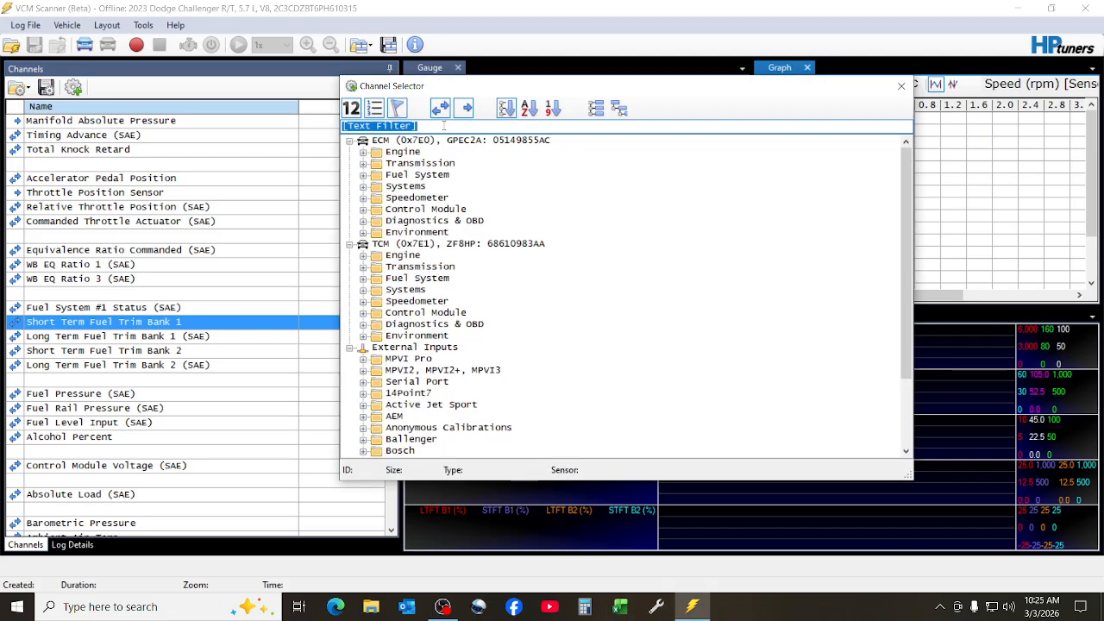
text(Short)
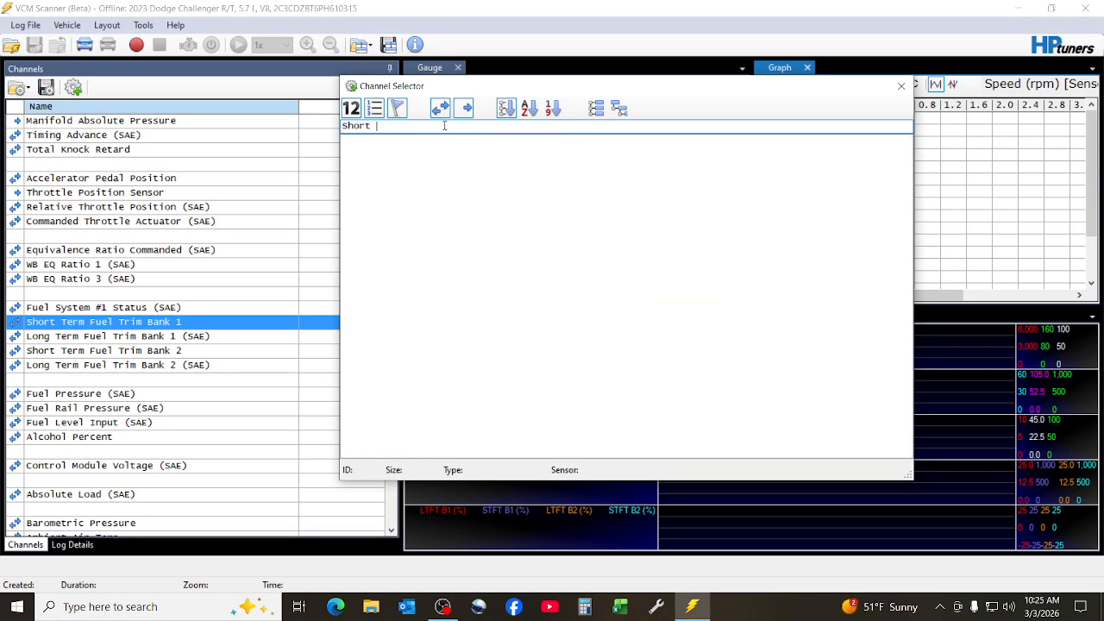
text( term)
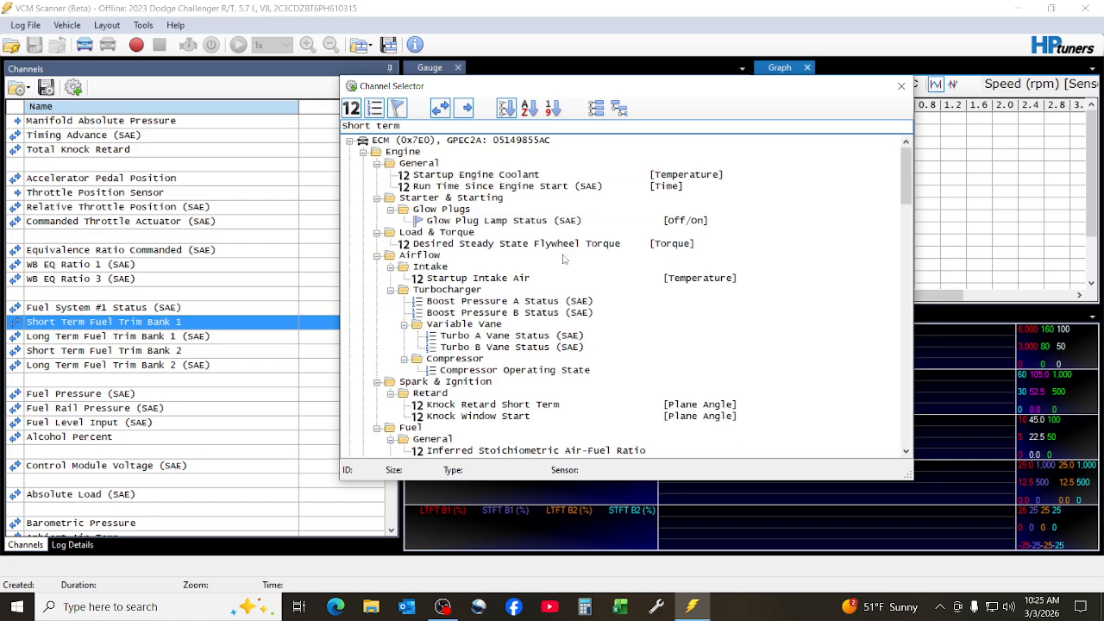
scroll(627, 337, down, 3)
scroll(626, 337, down, 3)
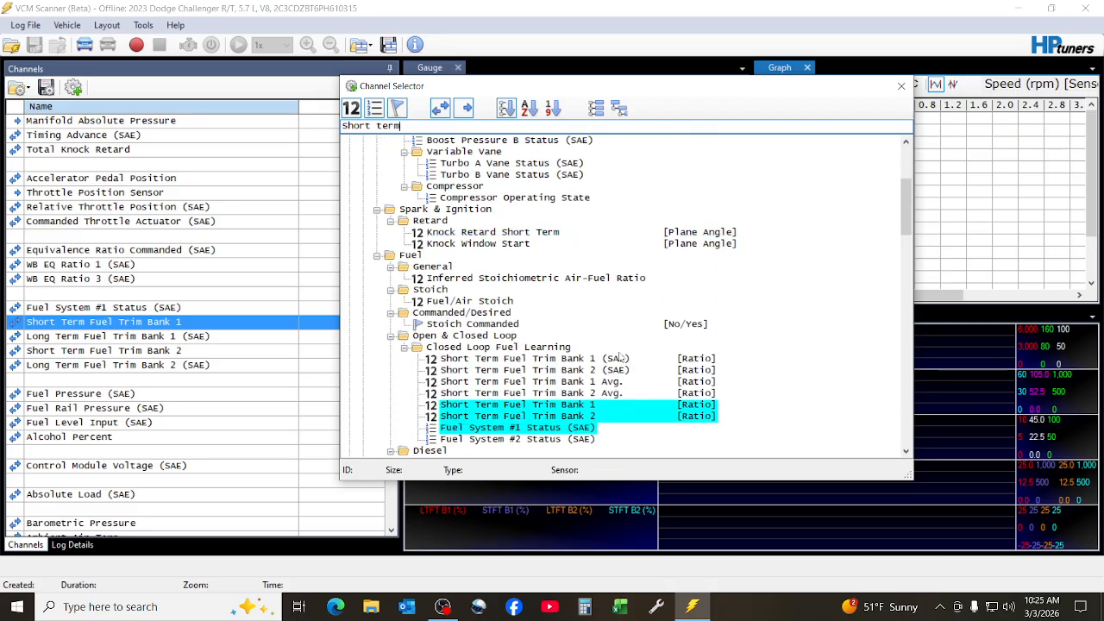
scroll(626, 393, down, 1)
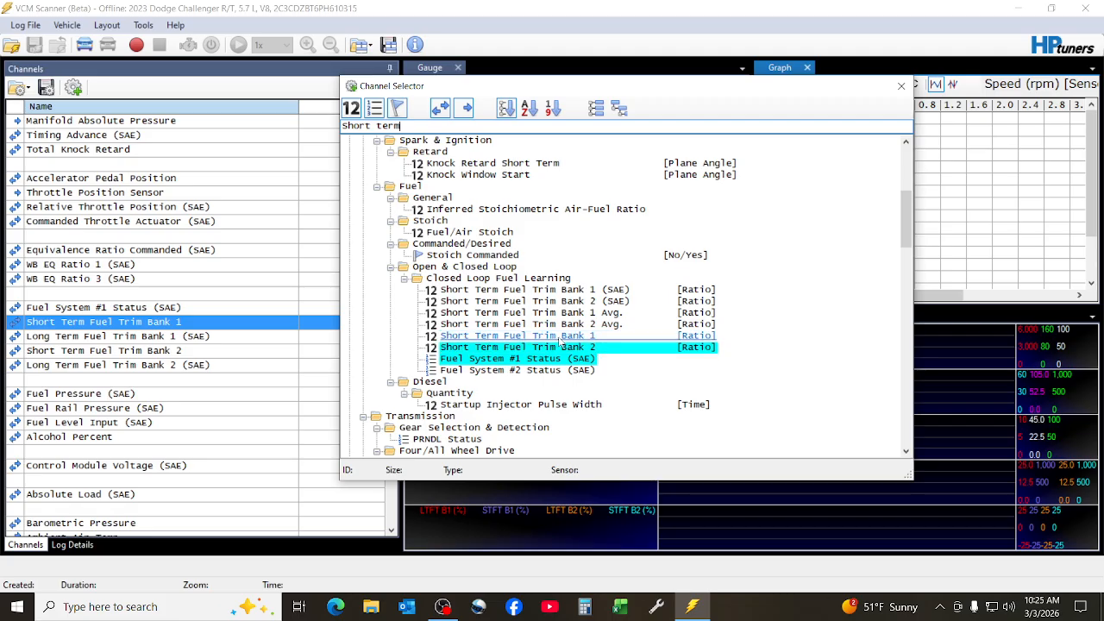
- Close the Channel Selector and review the channel list from Engine RPM to the fuel trims, selecting the first Engine RPM (SAE) channel
scroll(818, 339, down, 1)
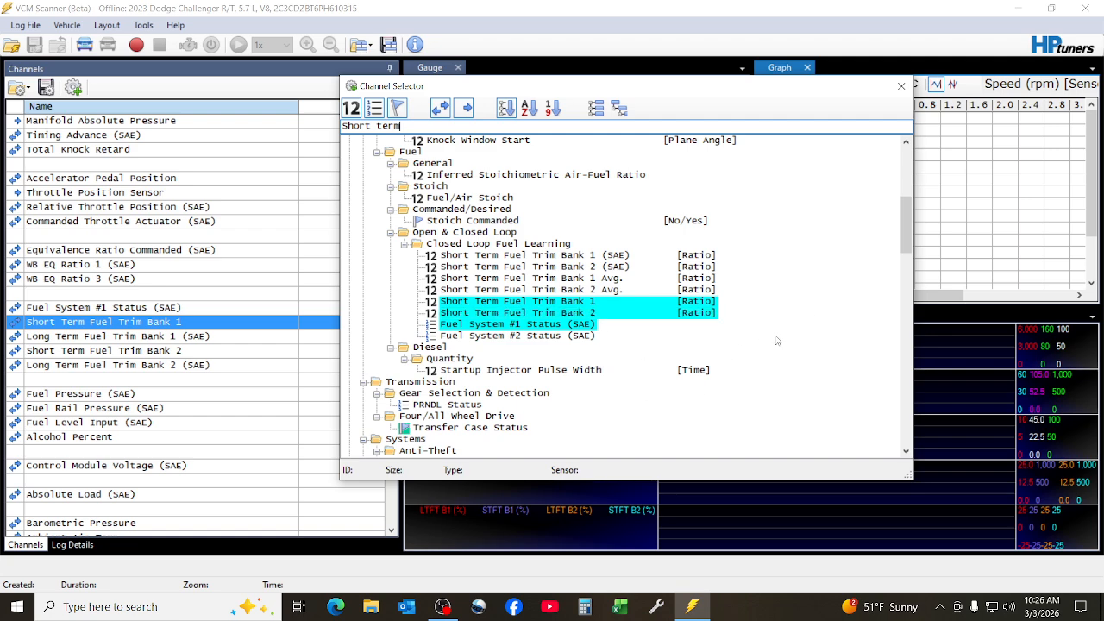
click(238, 356)
click(901, 87)
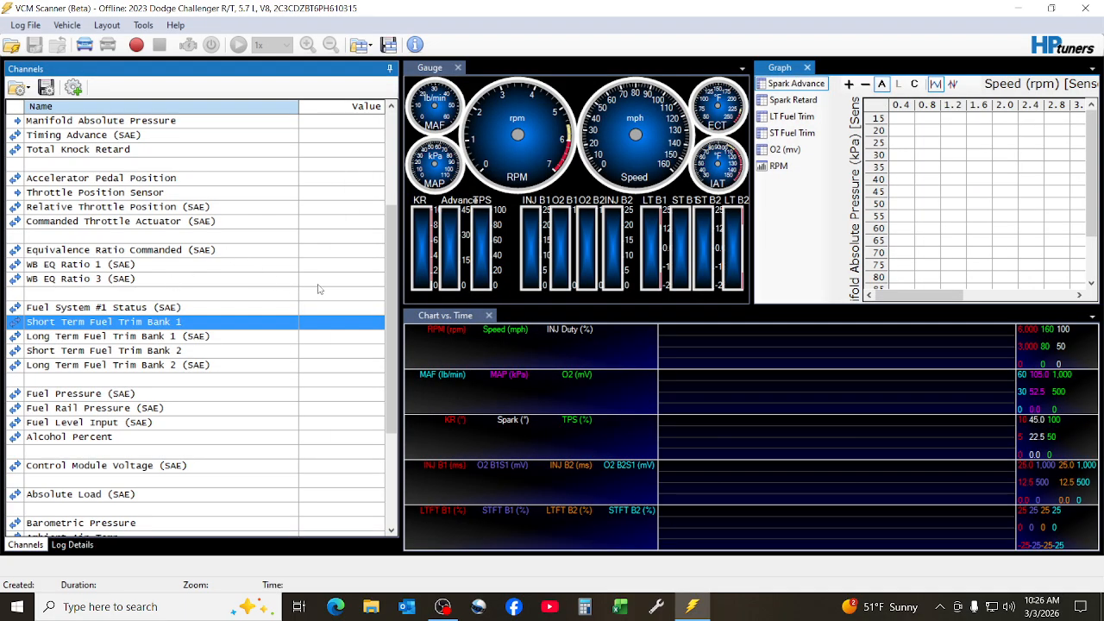
scroll(276, 269, up, 3)
scroll(275, 275, up, 1)
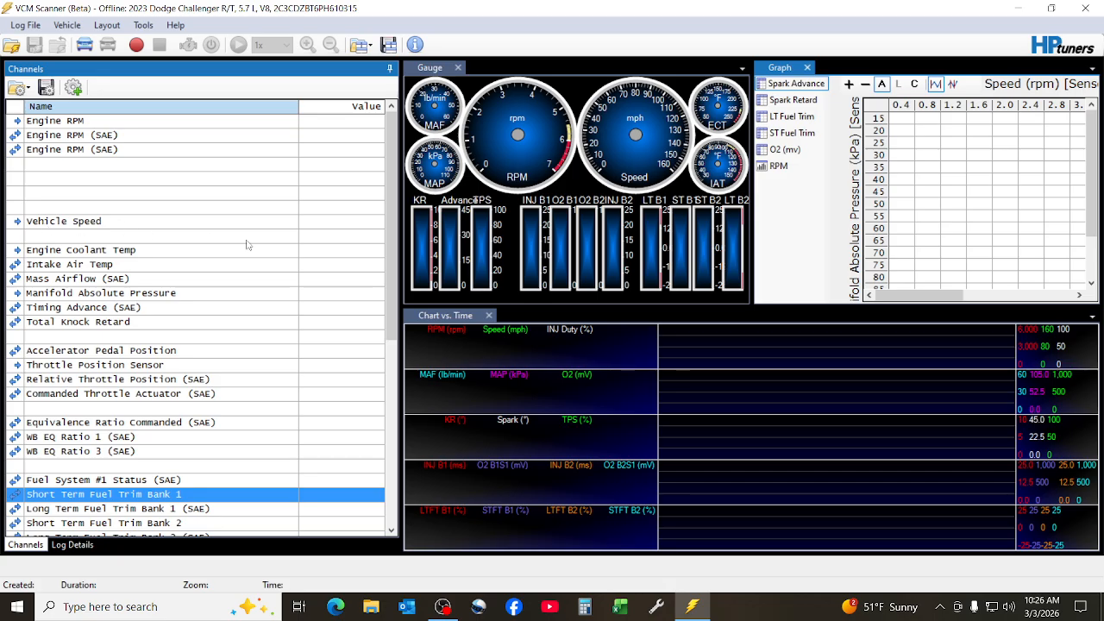
scroll(252, 250, down, 3)
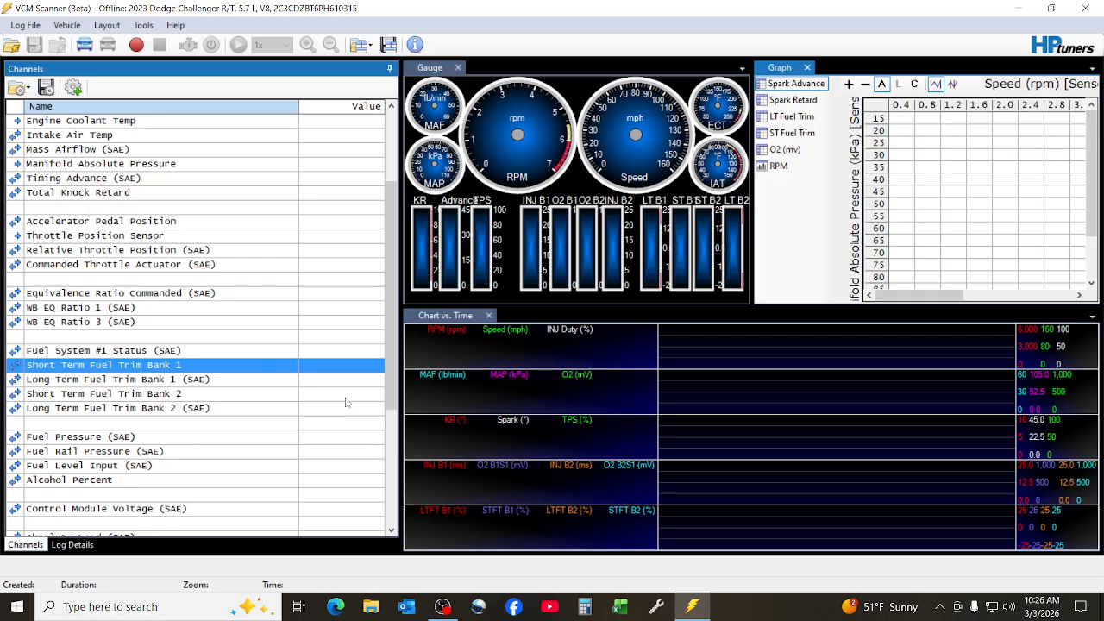
scroll(294, 328, up, 3)
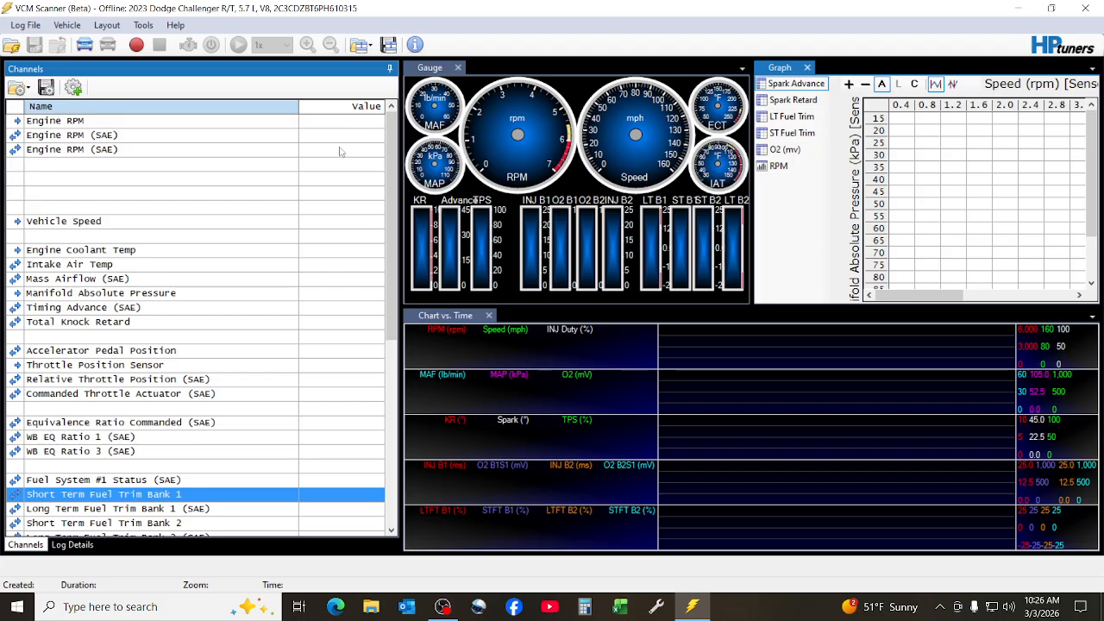
click(229, 137)
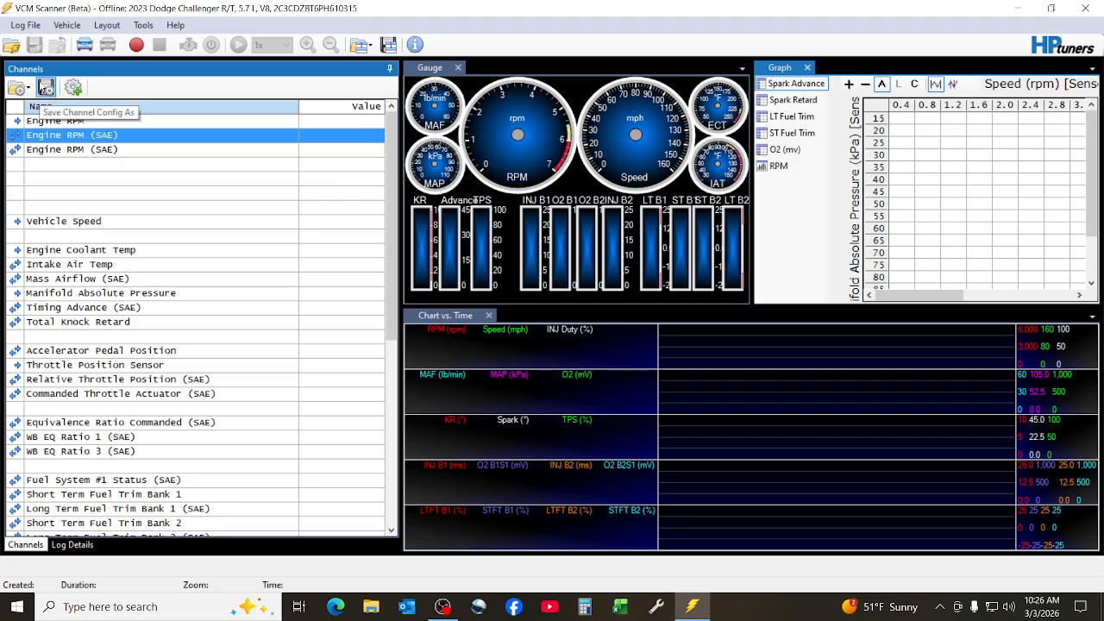
- Load the saved channel configuration Master Channels.Channels.xml
click(24, 88)
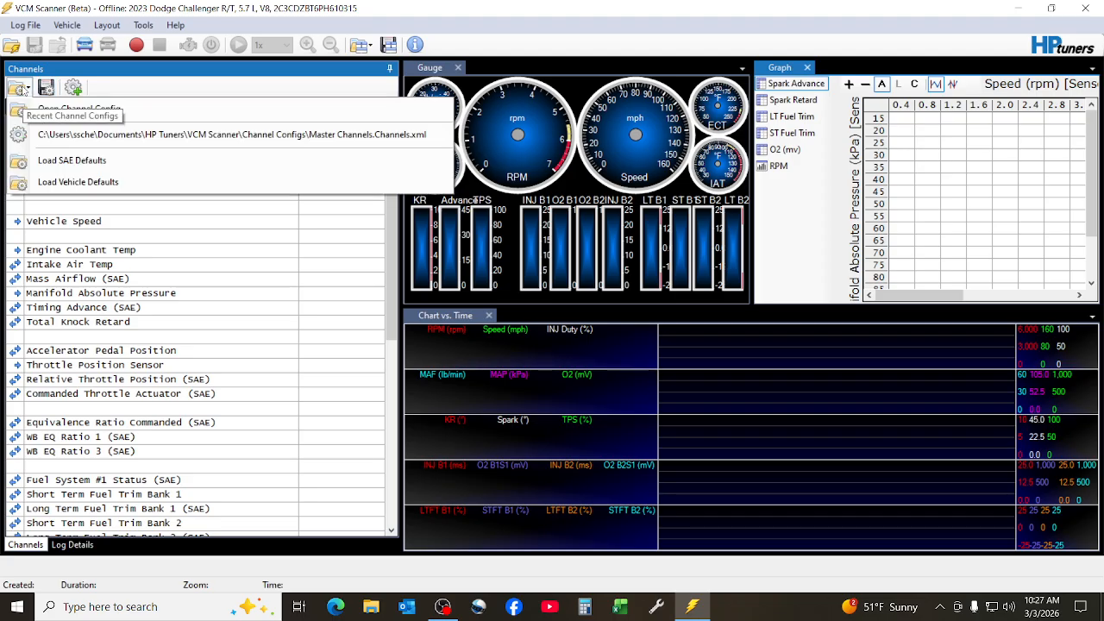
click(51, 109)
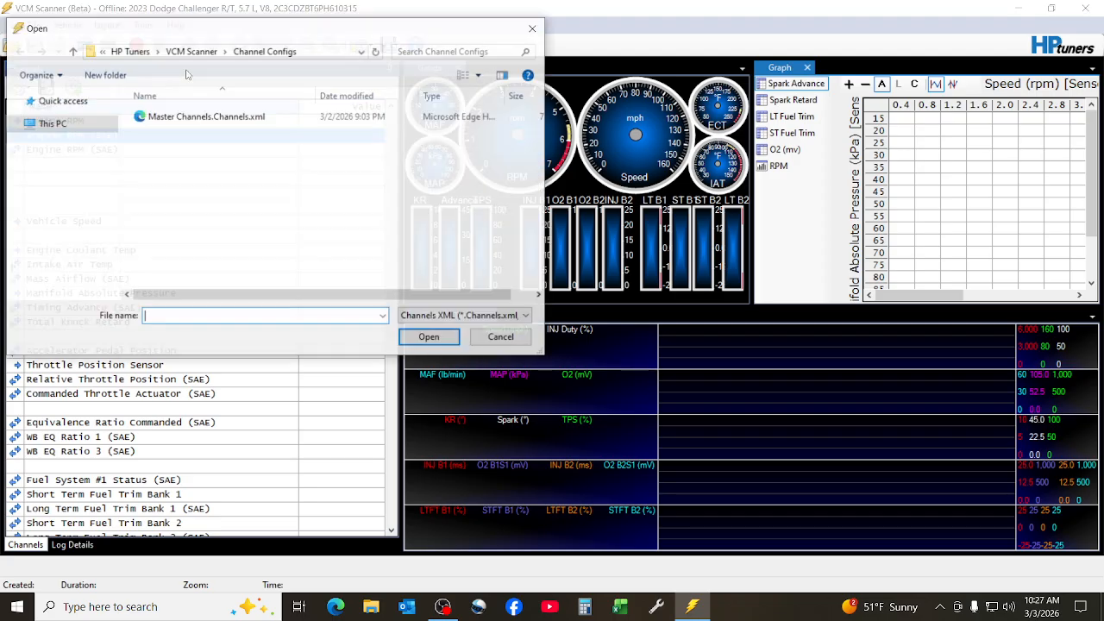
double_click(194, 117)
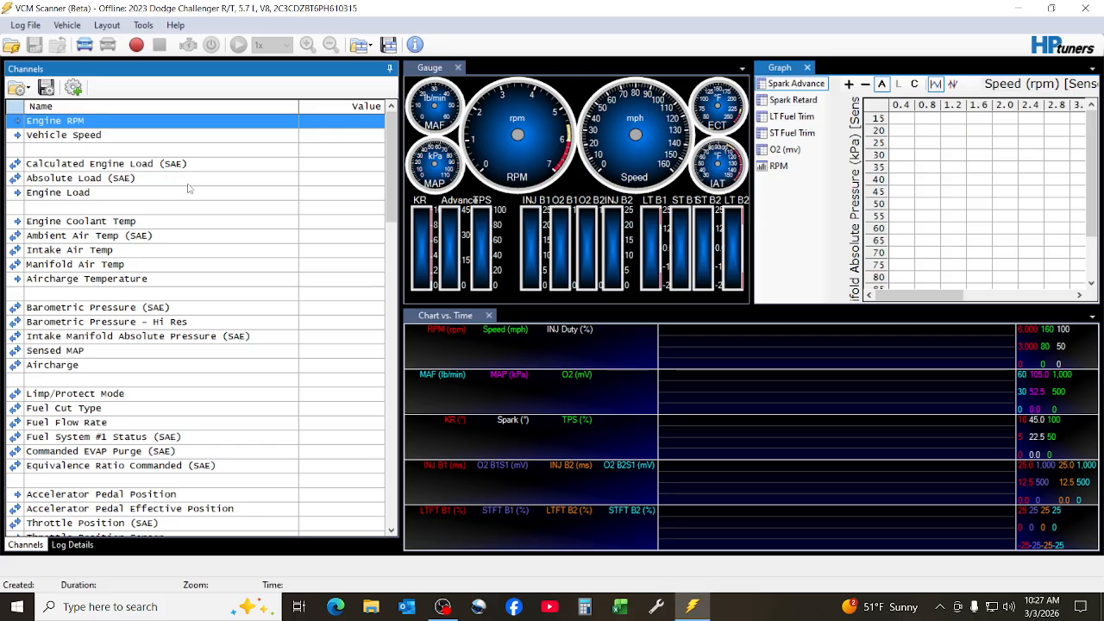
- Examine the full master channel list, from engine load and throttle through fuel trims, knock and spark to torque and transmission channels
scroll(220, 176, down, 1)
scroll(230, 167, up, 1)
scroll(257, 183, down, 3)
scroll(279, 274, down, 10)
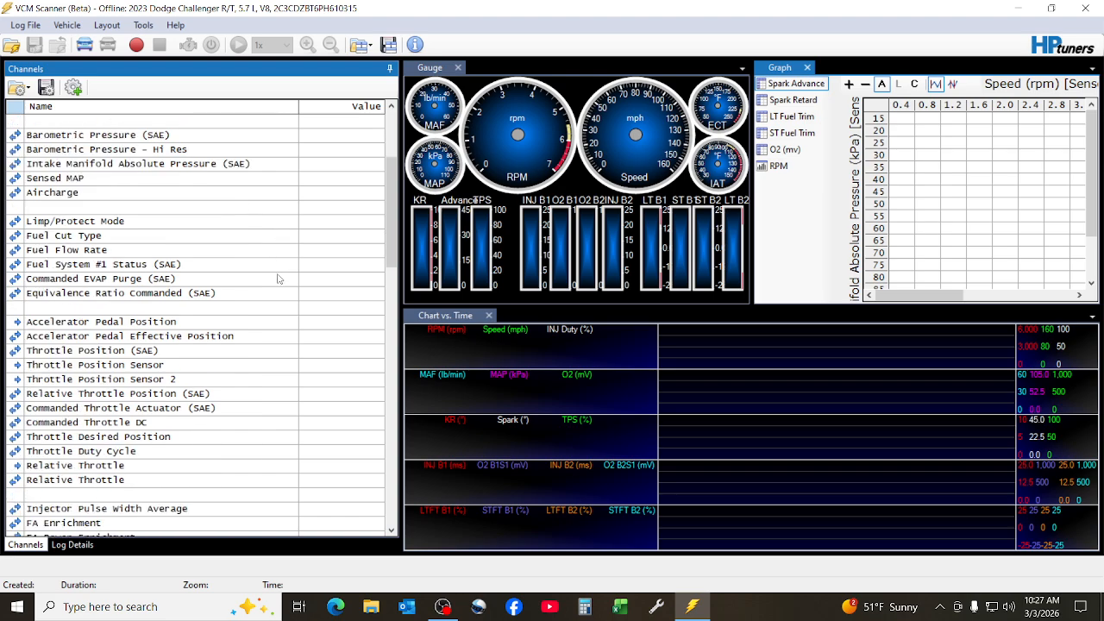
scroll(290, 289, down, 9)
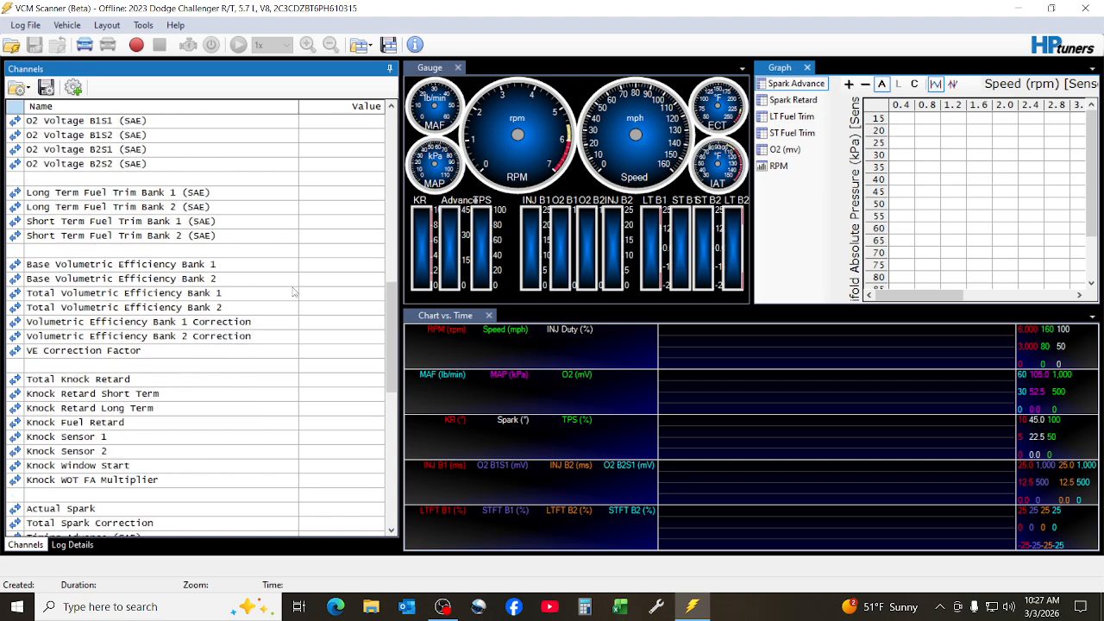
scroll(278, 302, down, 5)
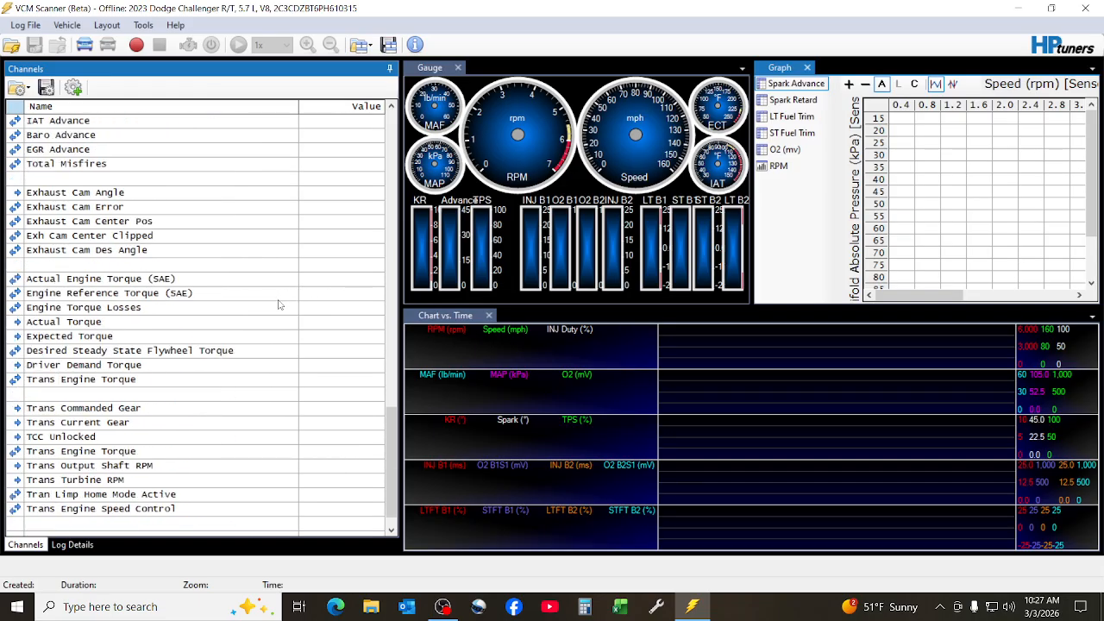
scroll(280, 302, up, 3)
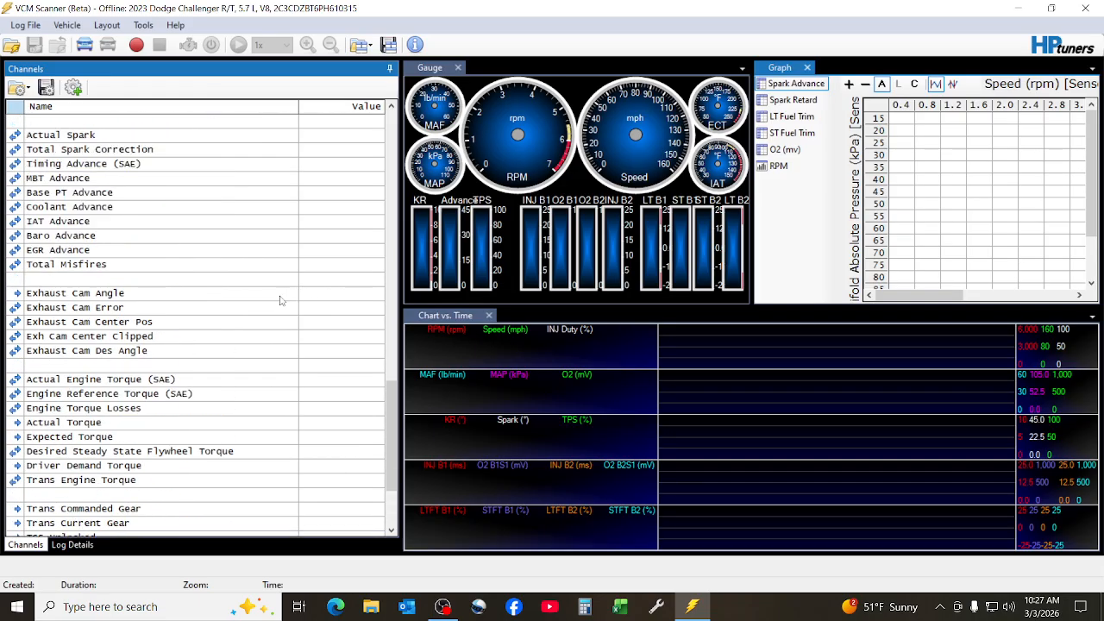
scroll(279, 299, up, 10)
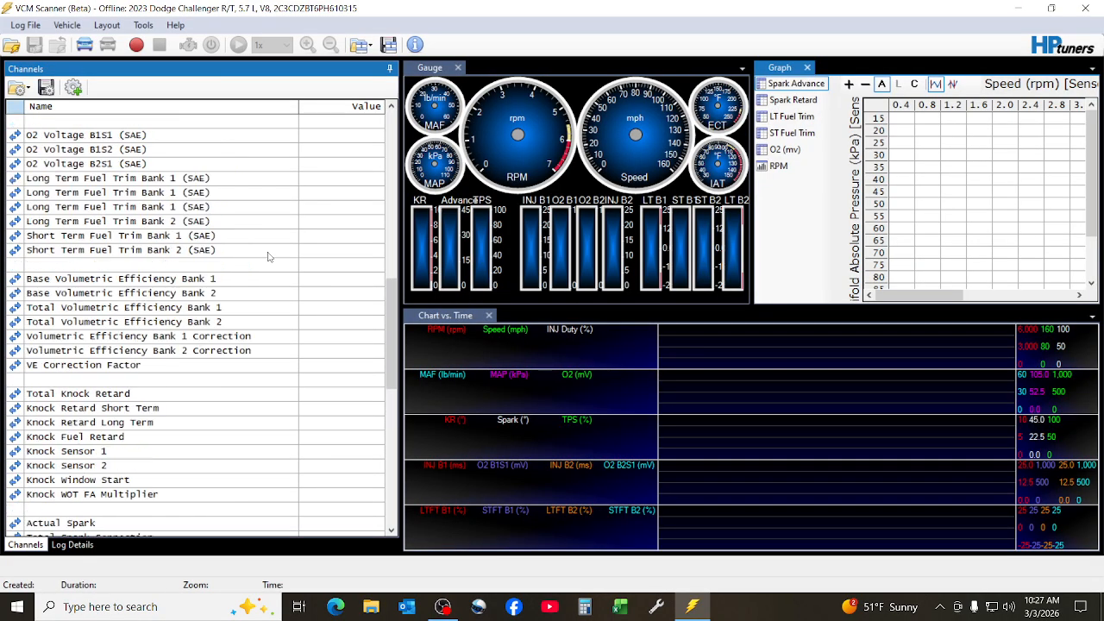
scroll(269, 250, up, 10)
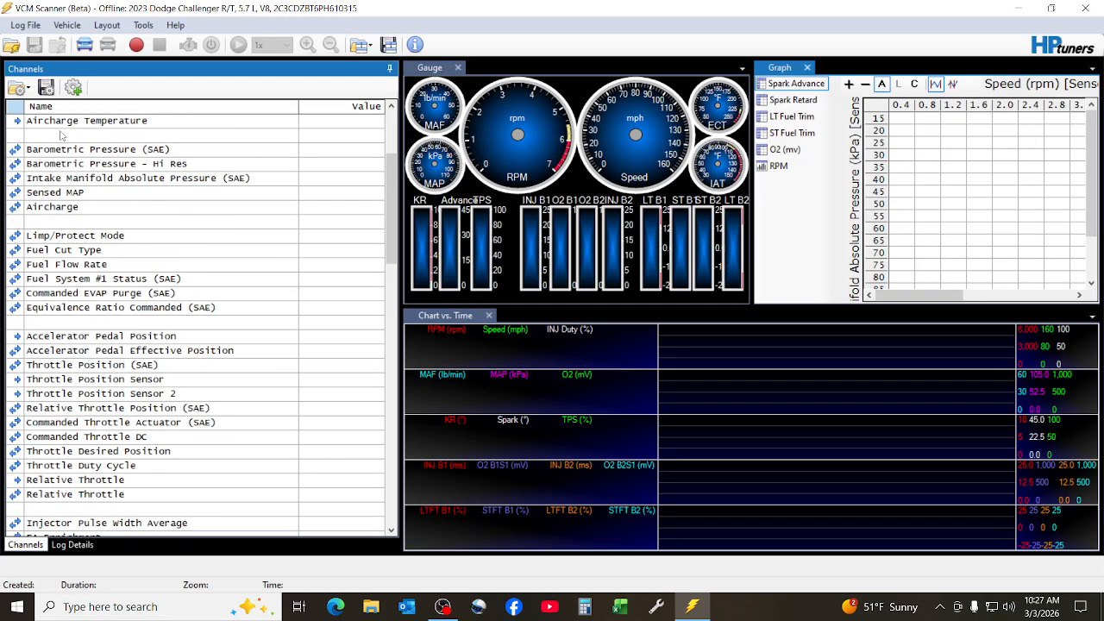
scroll(250, 318, down, 2)
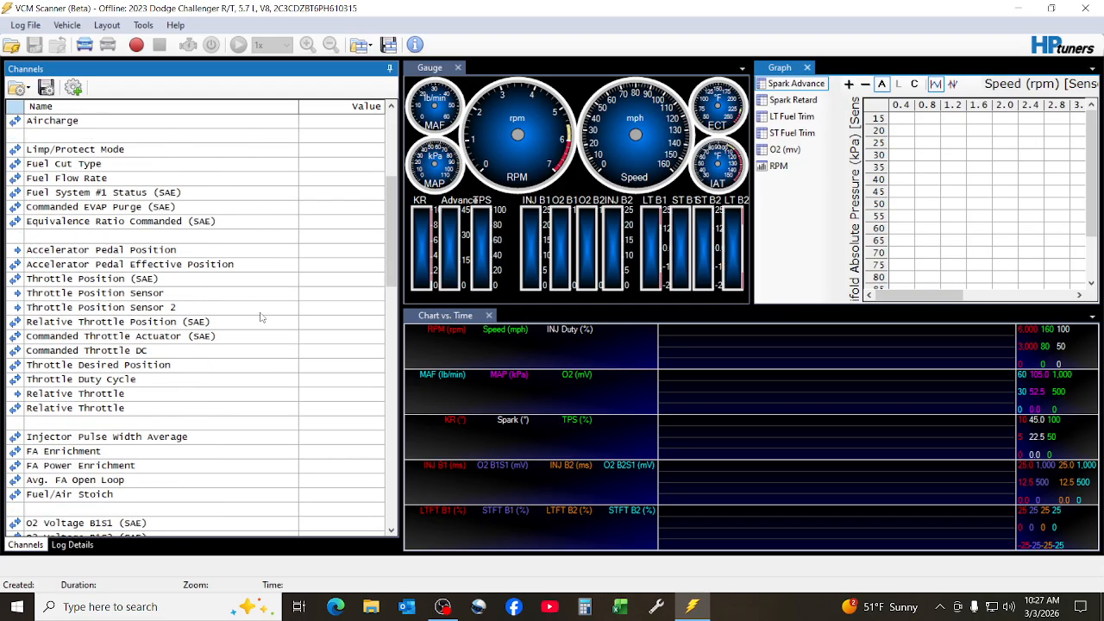
scroll(263, 320, up, 2)
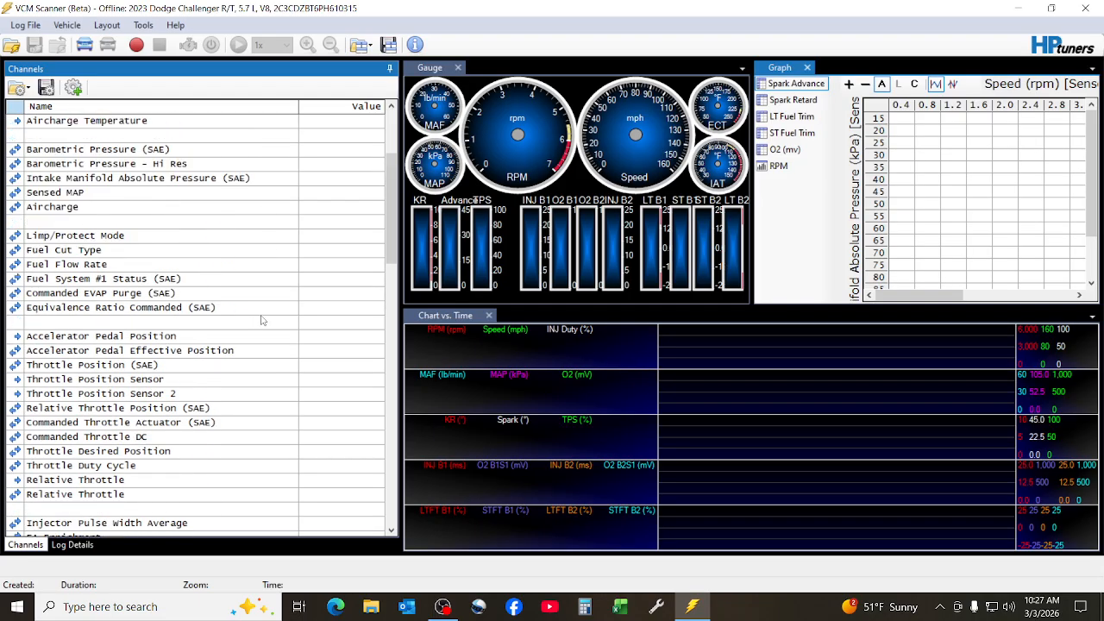
- Examine the Aircharge, Sensed MAP, Intake Manifold Absolute Pressure (SAE) and Barometric Pressure channels
click(276, 209)
click(283, 195)
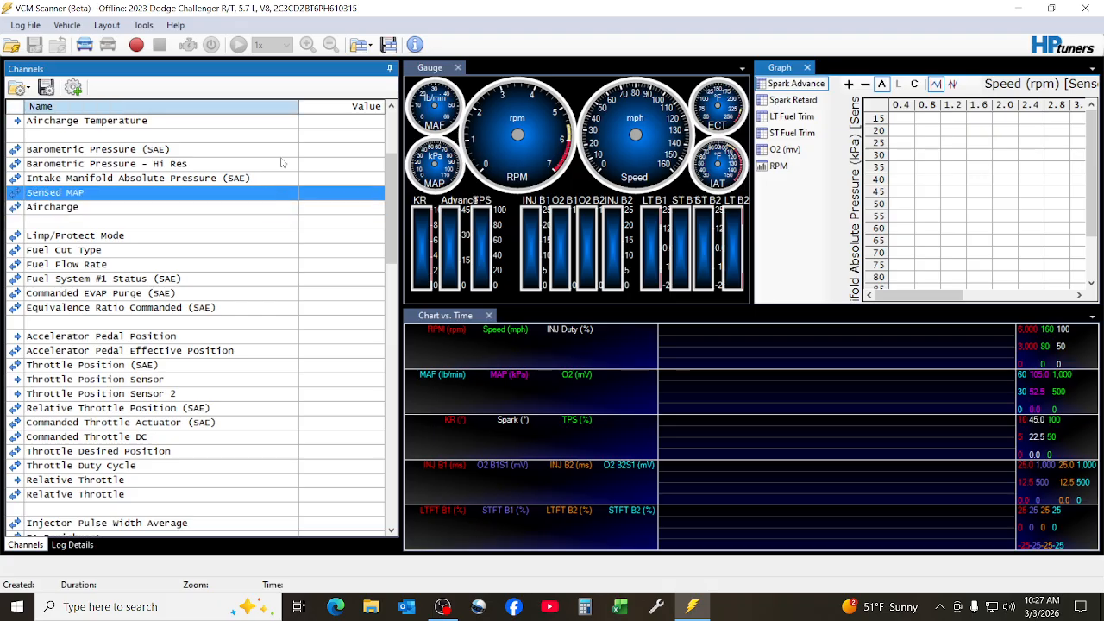
scroll(271, 246, down, 3)
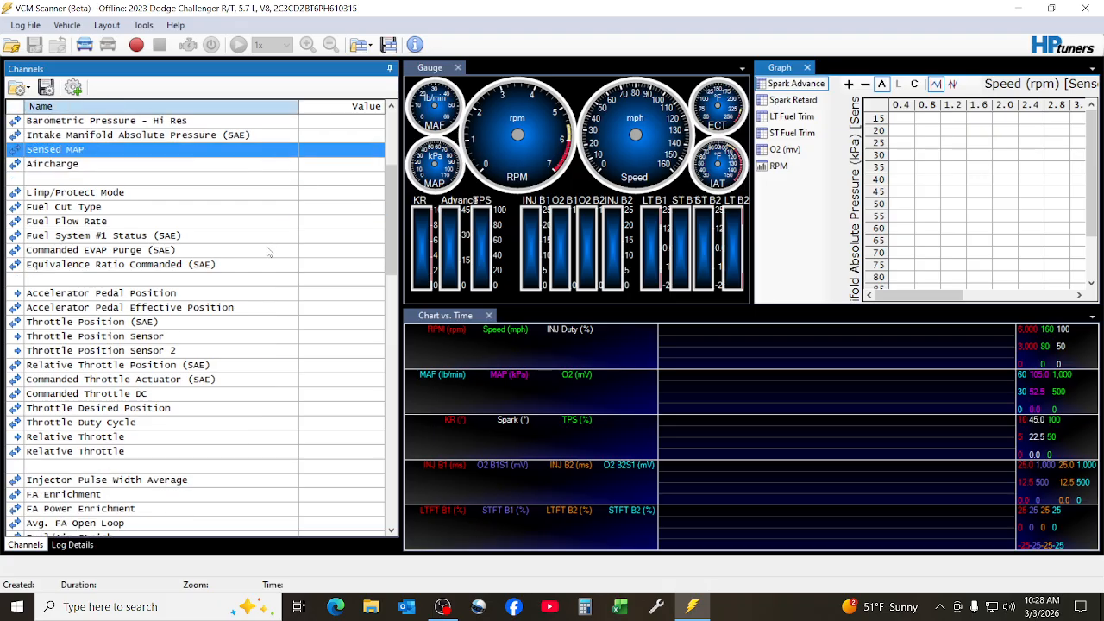
scroll(270, 252, up, 6)
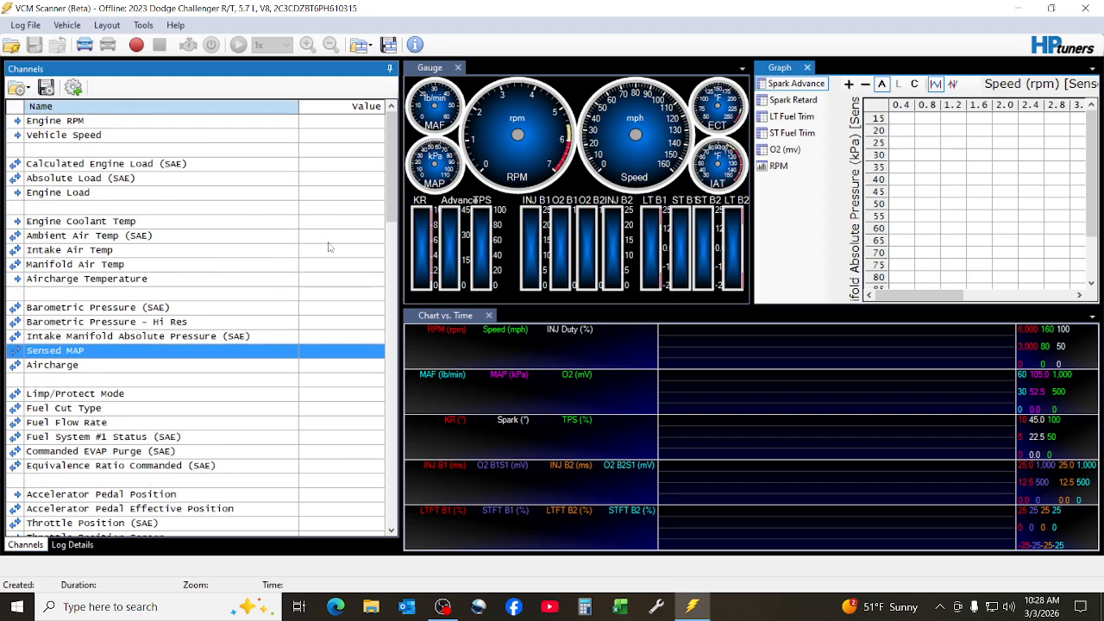
click(269, 371)
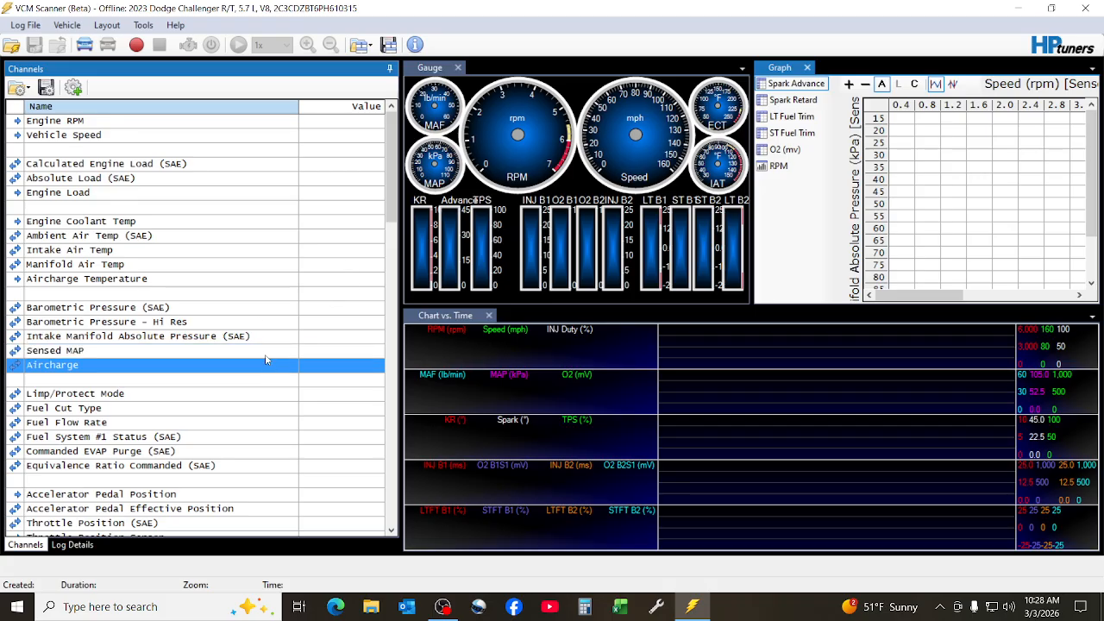
click(266, 336)
click(266, 321)
click(266, 307)
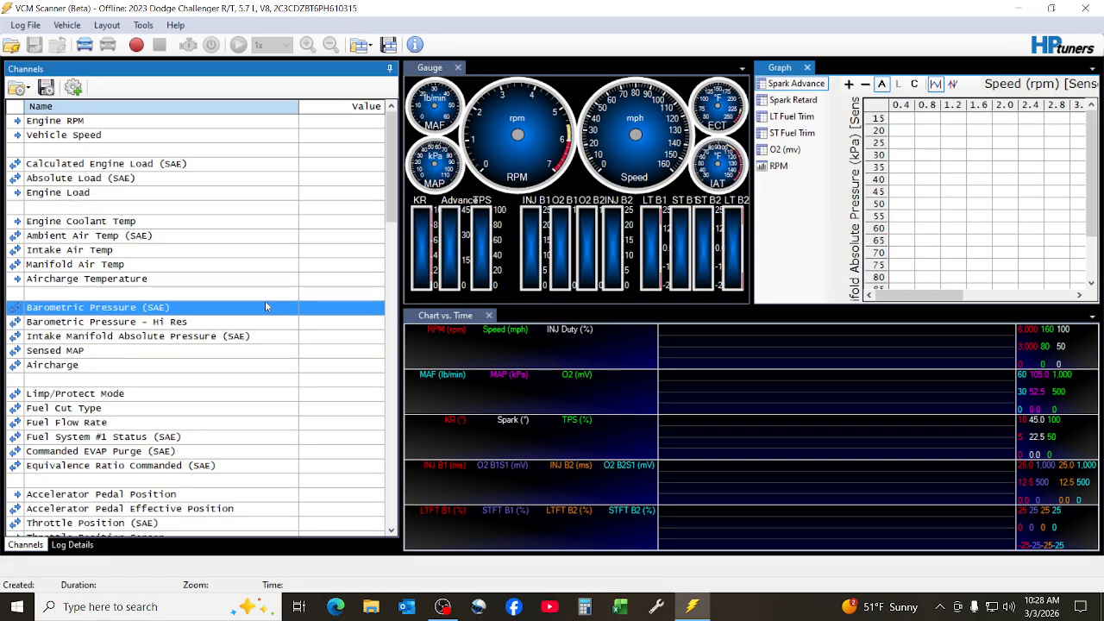
- Open the Channel Selector from the O2 Voltage B1S1 (SAE) channel and filter the available channels by "o2"
scroll(281, 343, down, 5)
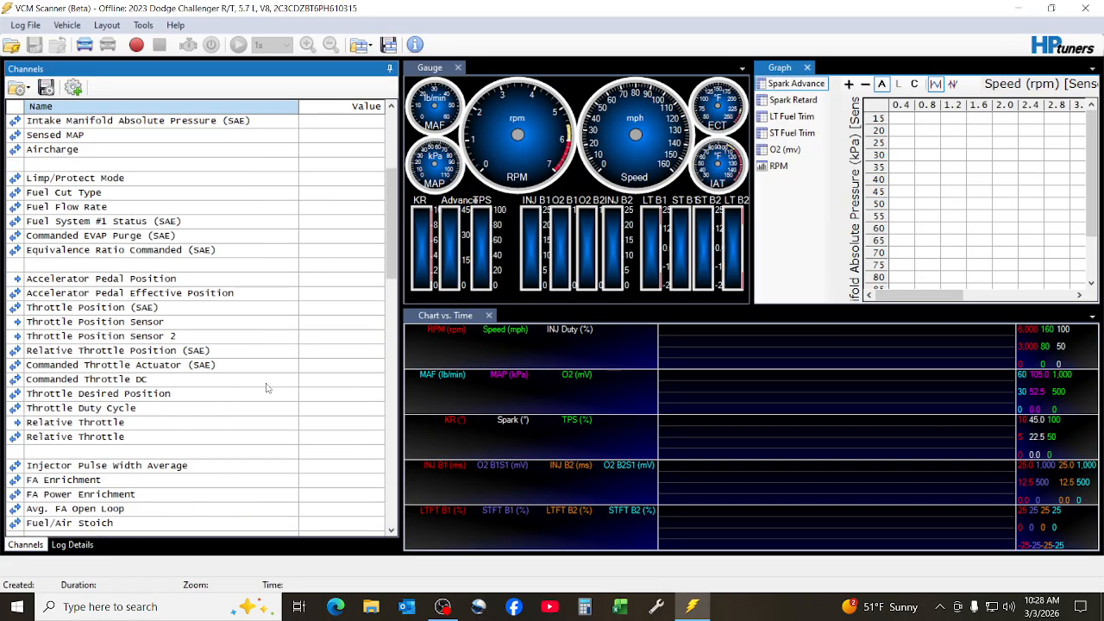
scroll(273, 381, down, 4)
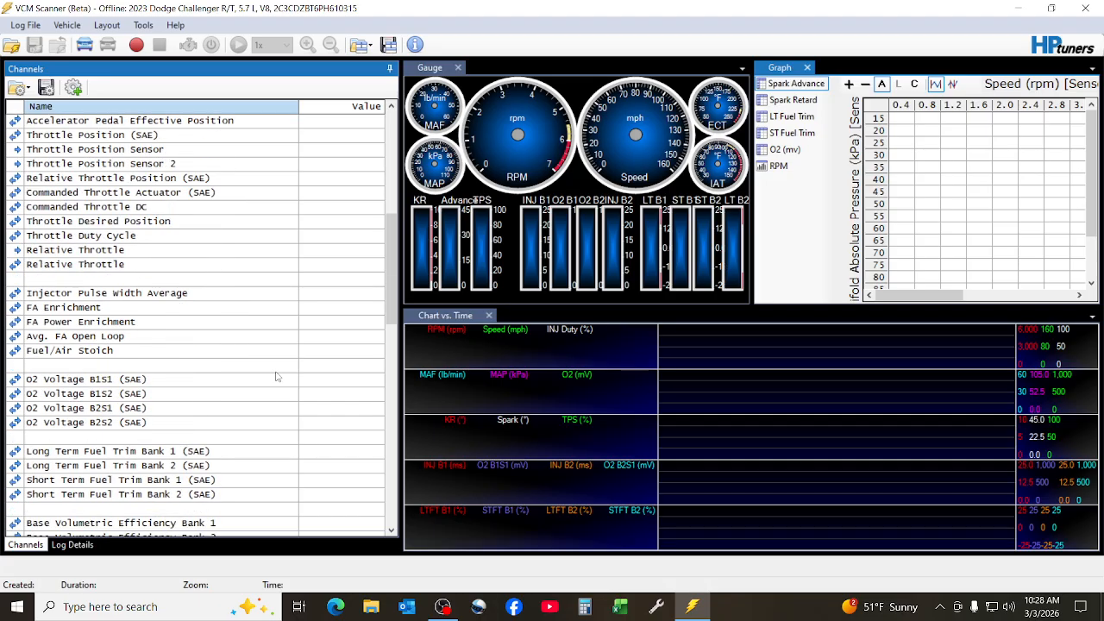
scroll(278, 374, down, 2)
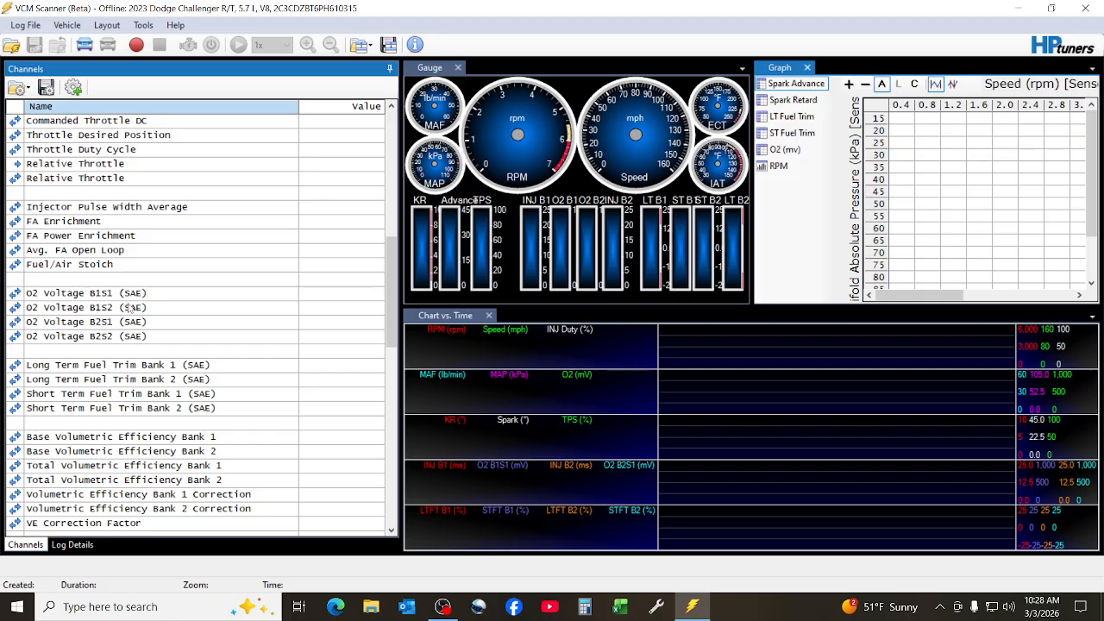
right_click(189, 299)
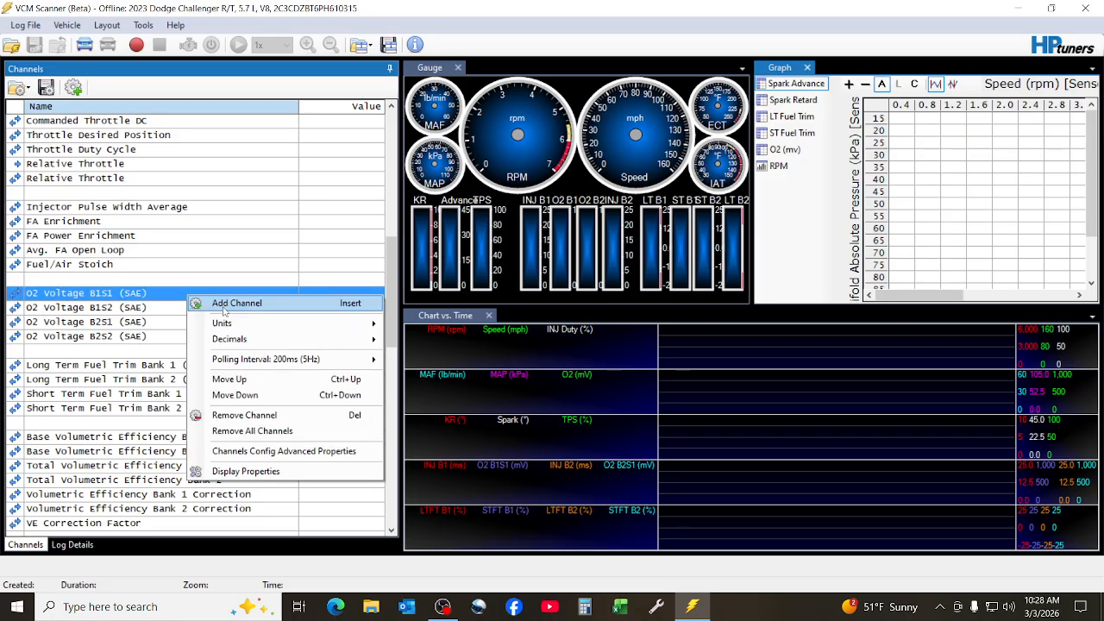
click(226, 304)
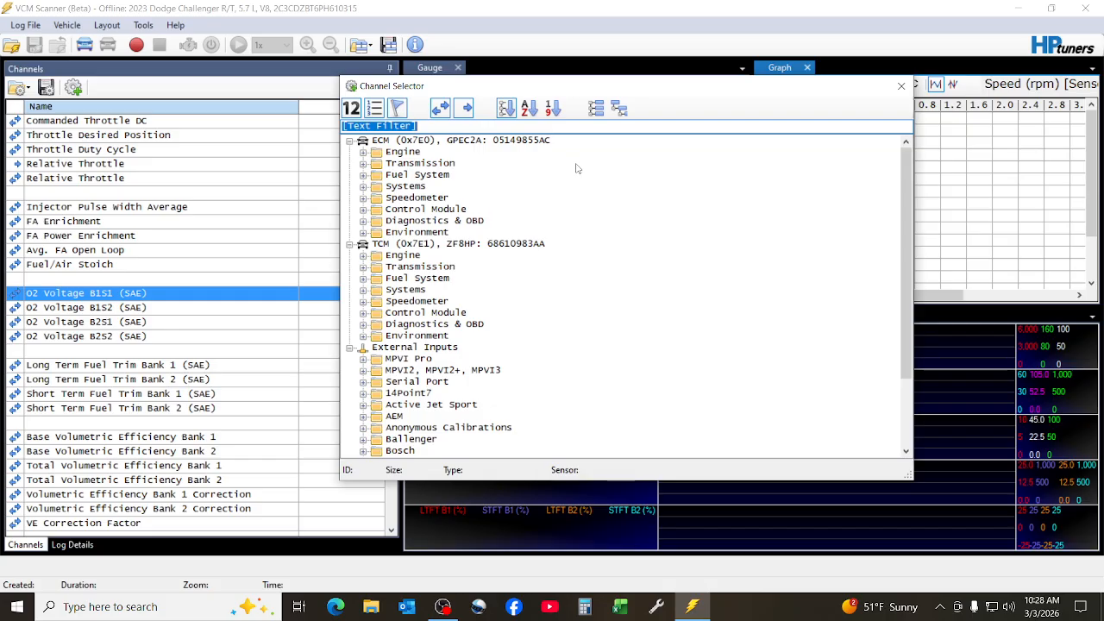
text(o2)
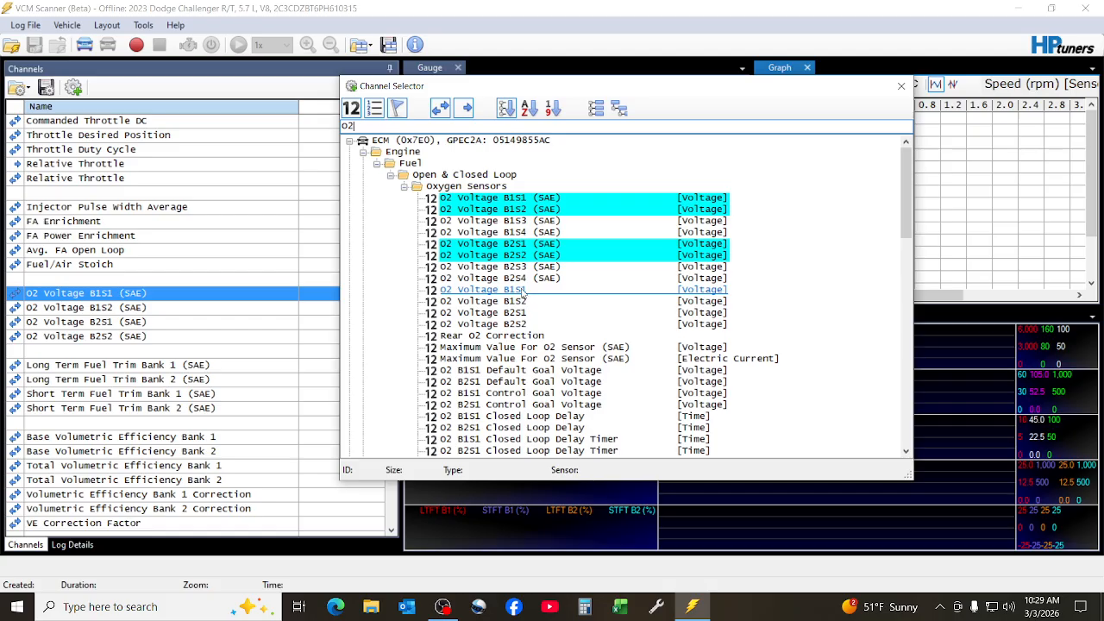
- Compare the SAE and non-SAE O2 Voltage channels under the ECM's Oxygen Sensors, and close the Channel Selector without adding any
ctrl+click(539, 200)
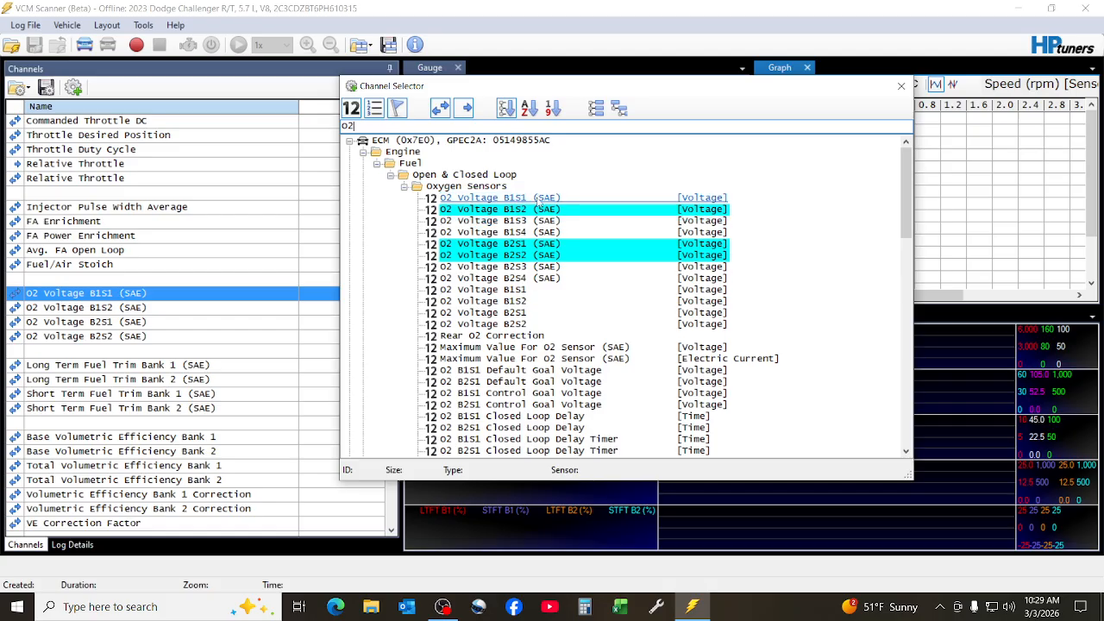
ctrl+click(539, 200)
ctrl+click(525, 244)
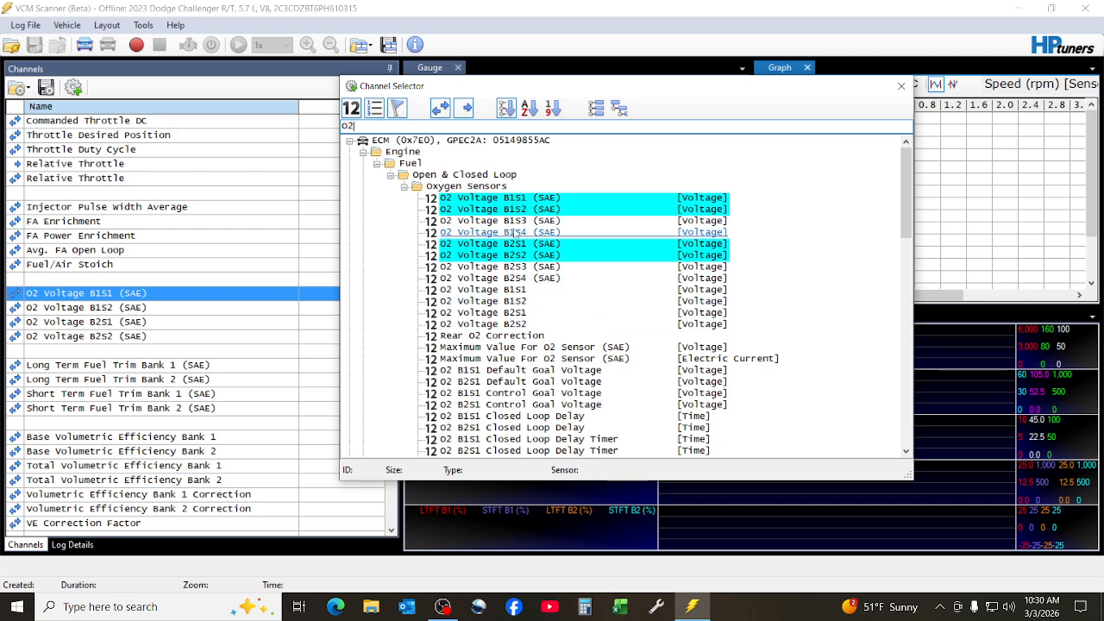
ctrl+click(552, 198)
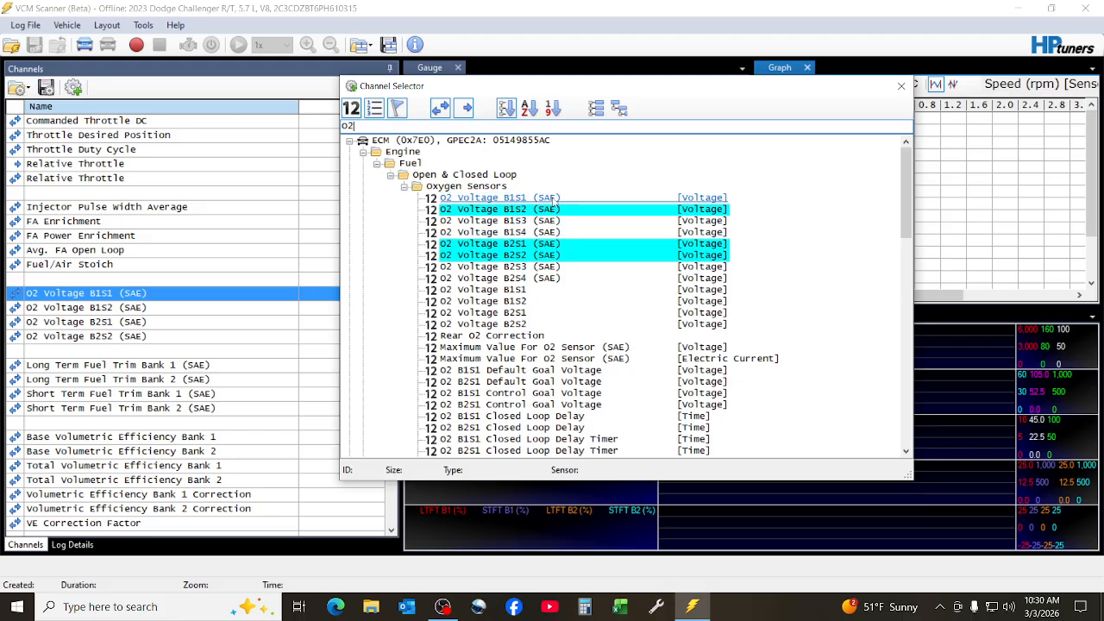
ctrl+click(552, 199)
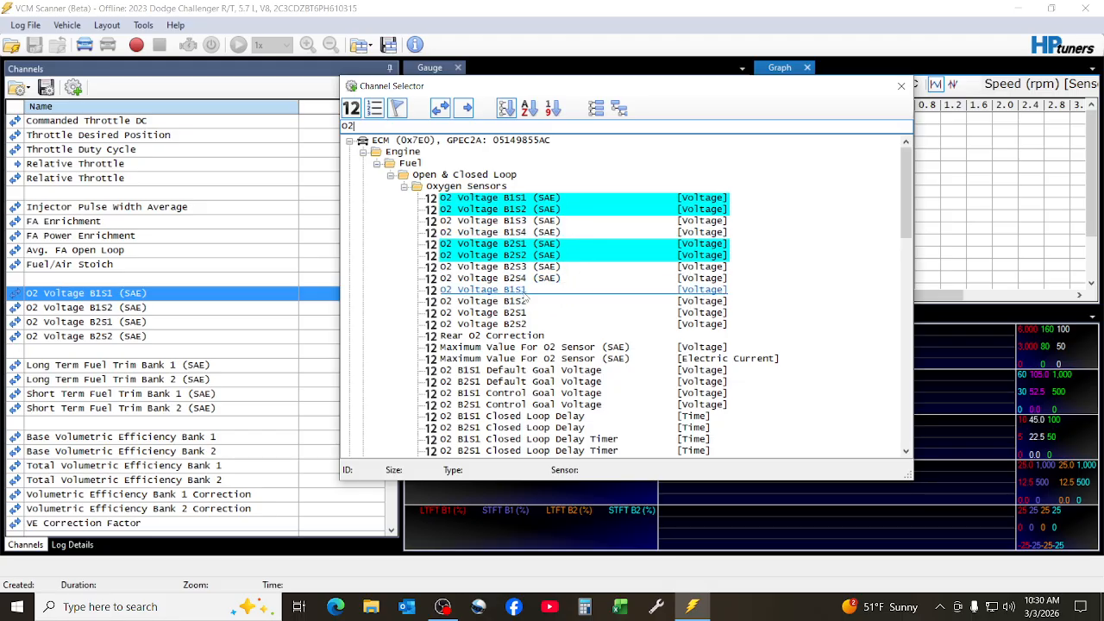
ctrl+click(512, 198)
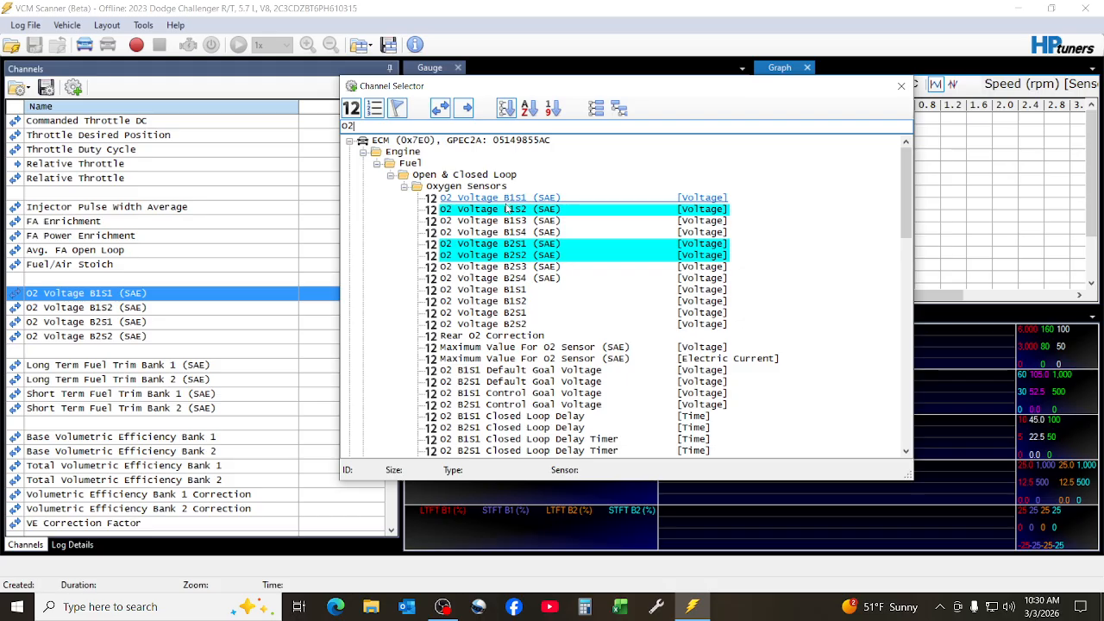
ctrl+click(509, 199)
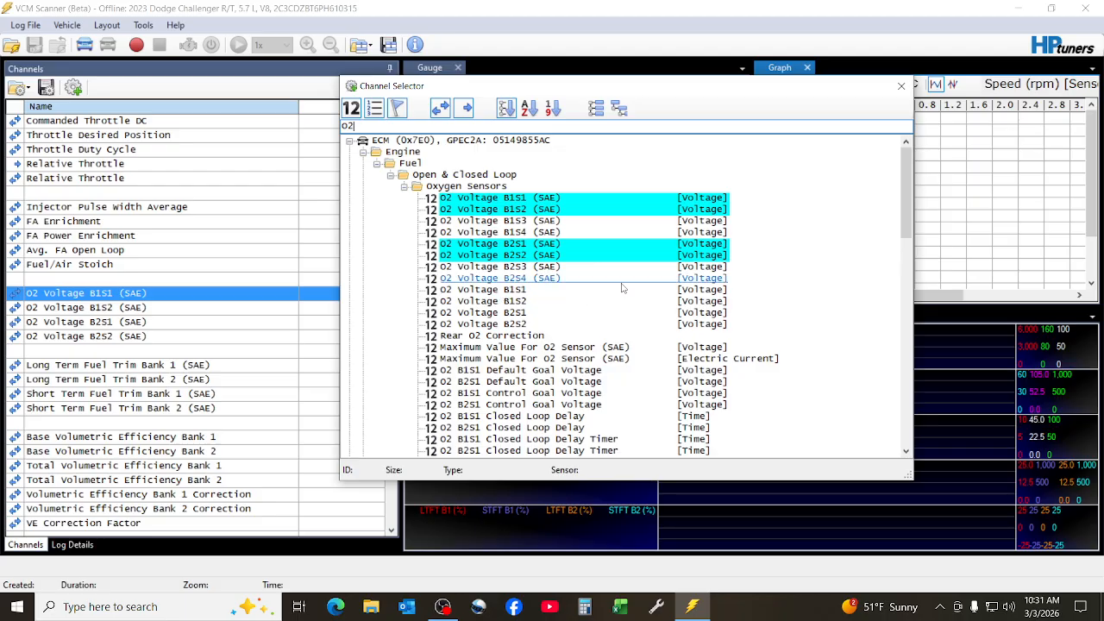
click(901, 86)
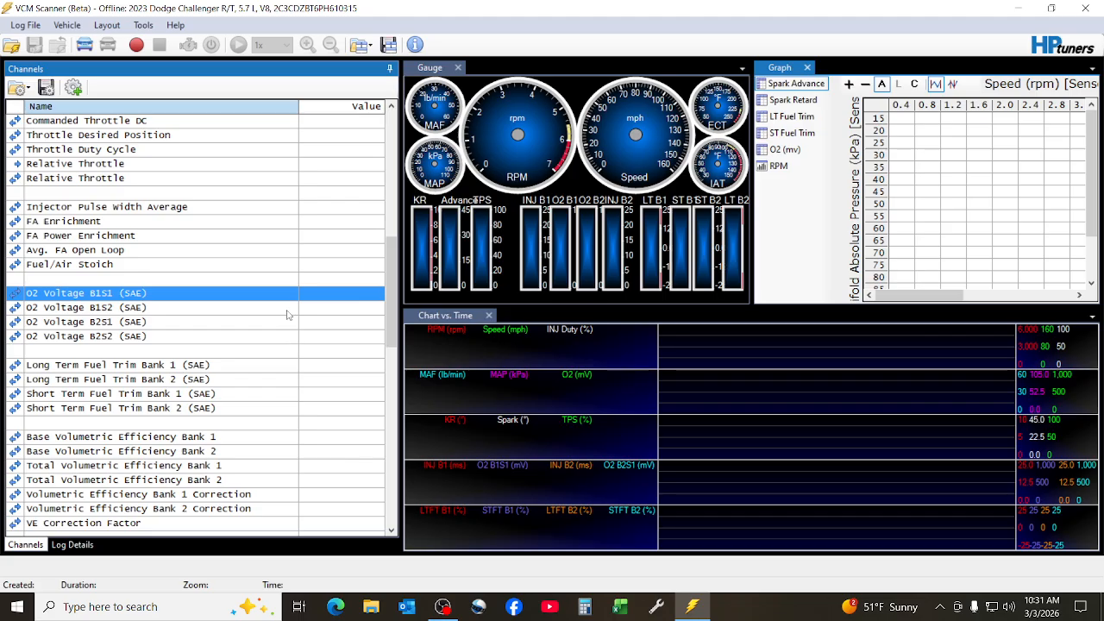
- Examine the channels below the O2 voltages, from fuel trims and volumetric efficiency to torque and transmission, and return to the start of the list
scroll(279, 327, down, 1)
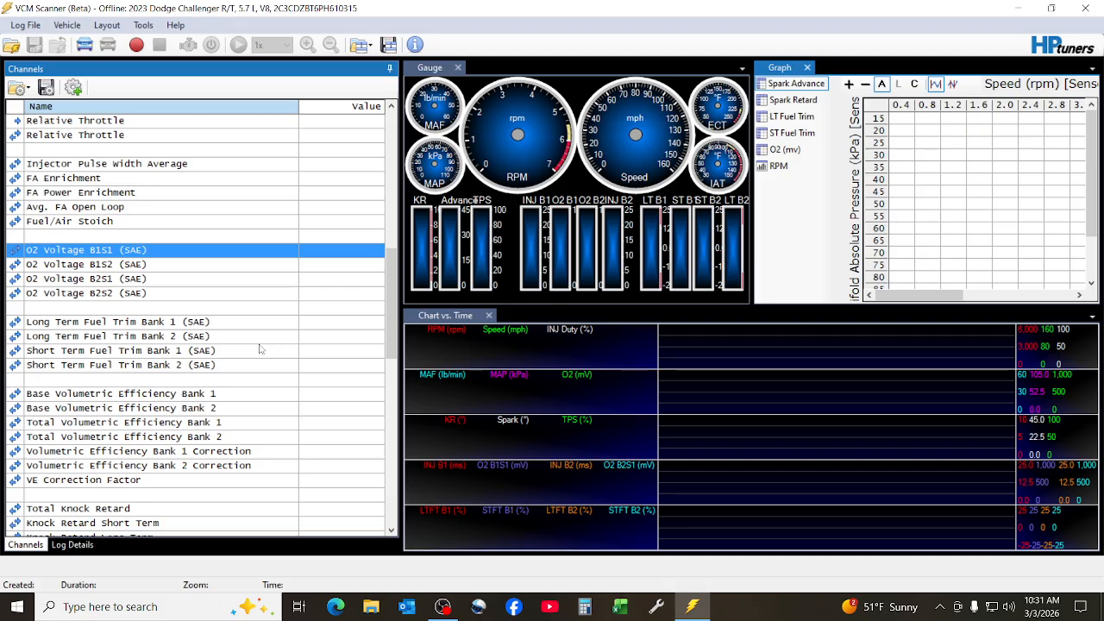
scroll(259, 328, down, 1)
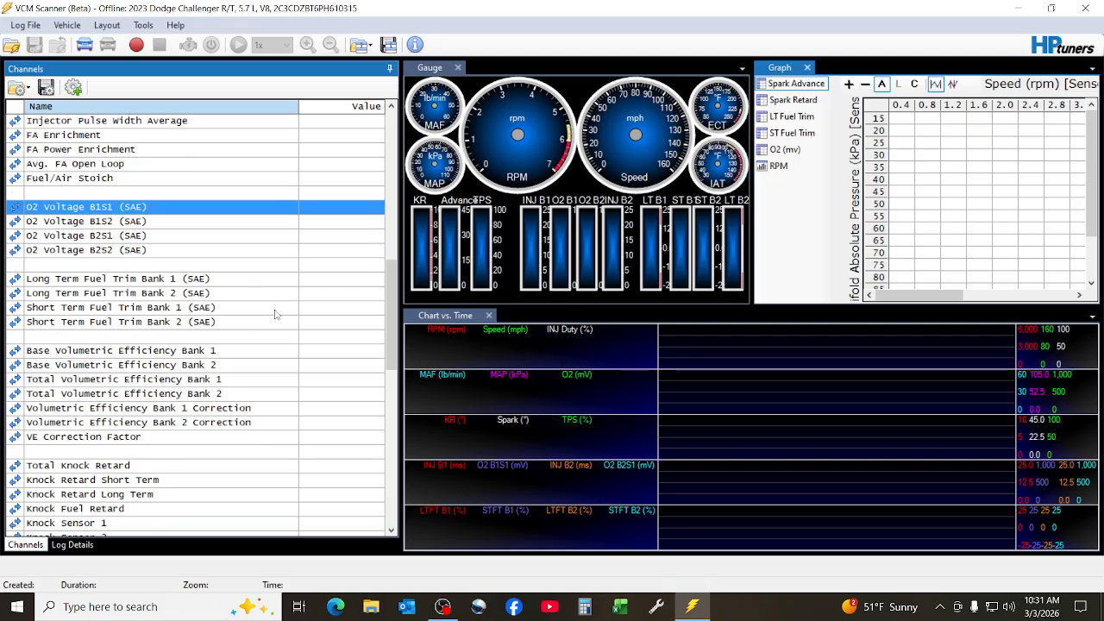
scroll(274, 317, down, 1)
scroll(252, 395, down, 2)
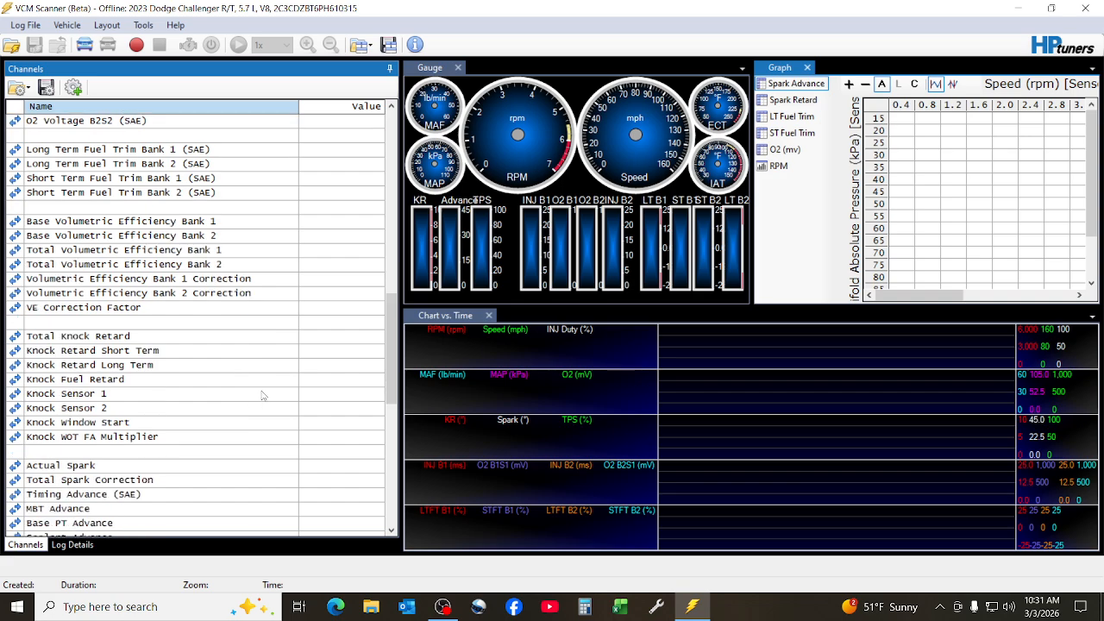
scroll(267, 395, down, 3)
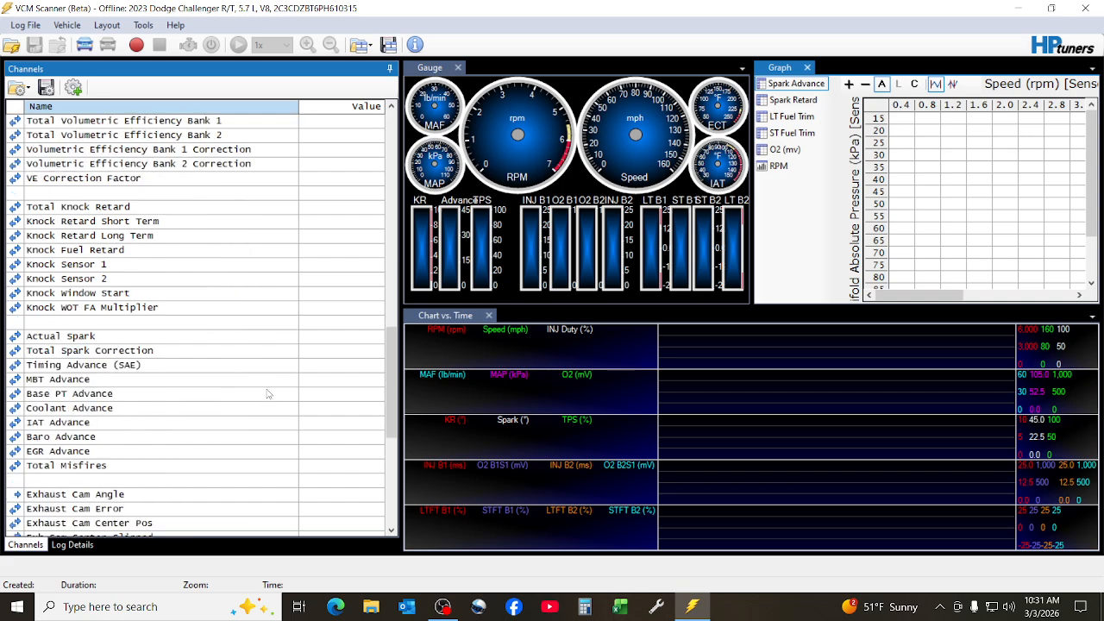
scroll(269, 403, down, 1)
scroll(267, 414, down, 5)
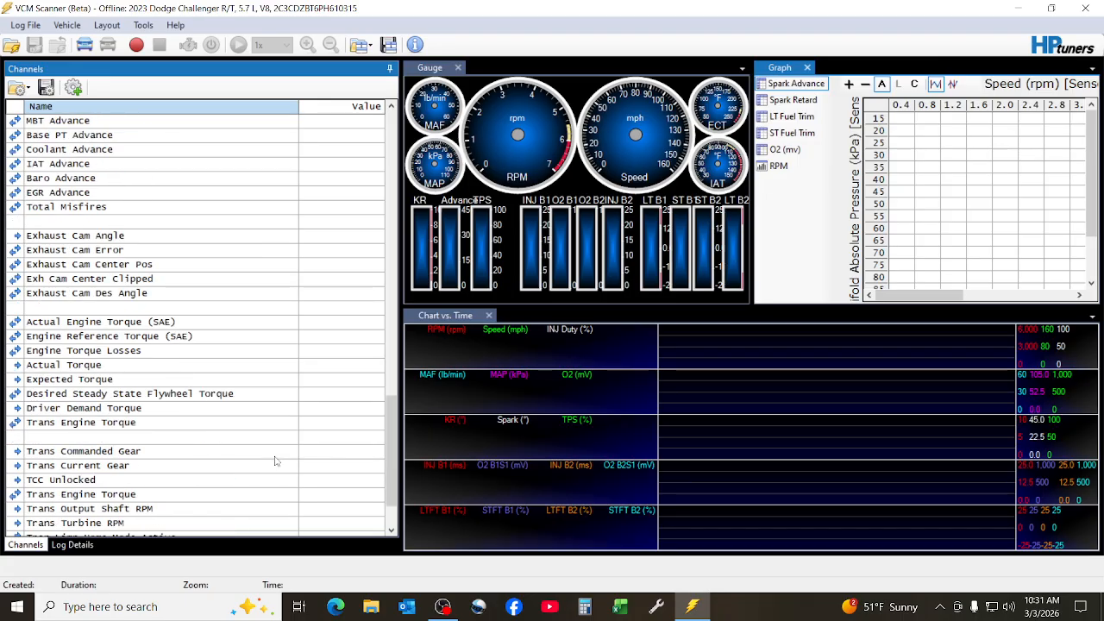
click(260, 426)
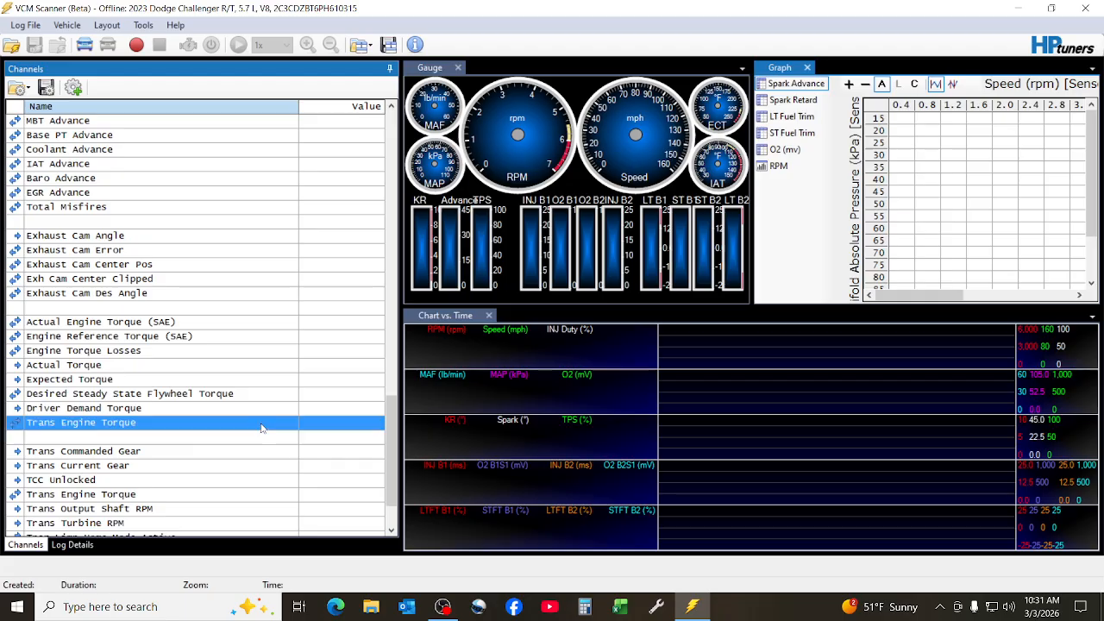
scroll(278, 397, up, 13)
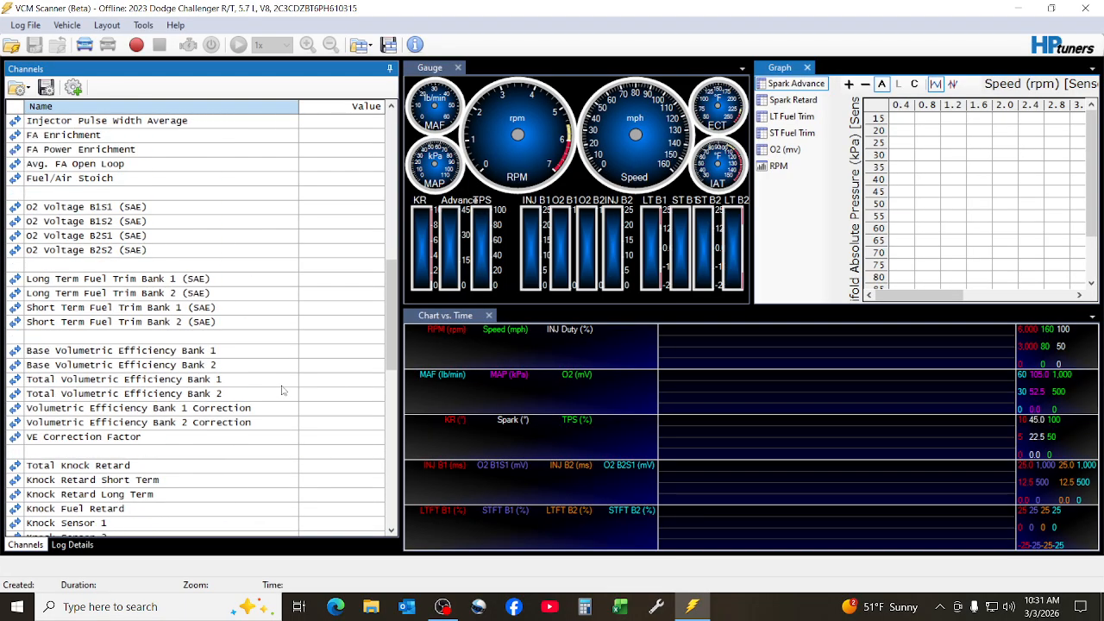
scroll(282, 391, up, 8)
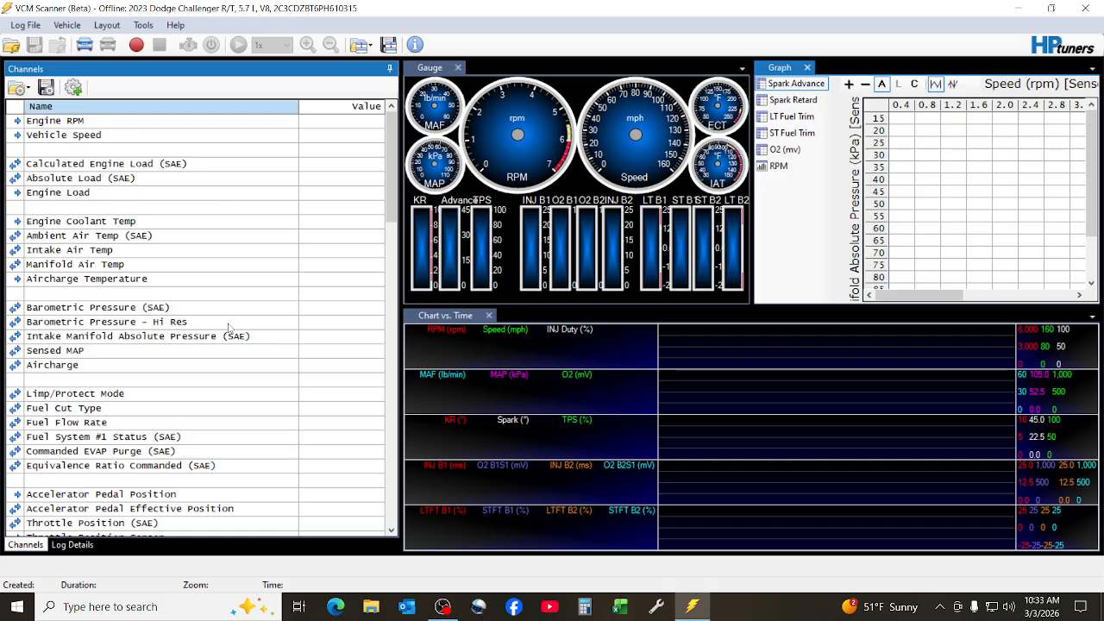
click(444, 607)
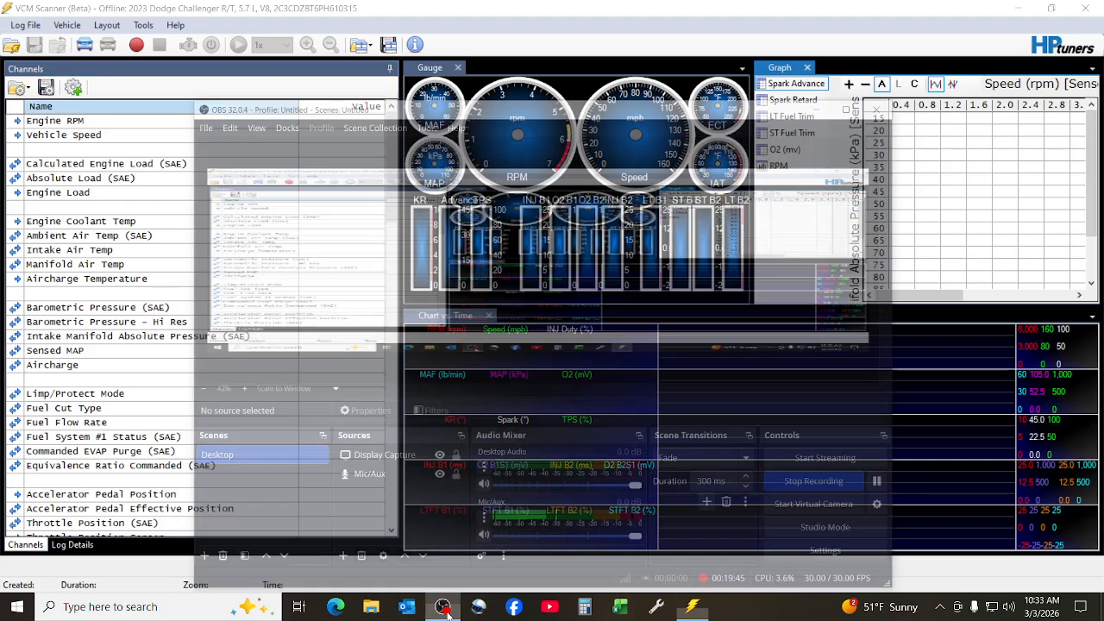